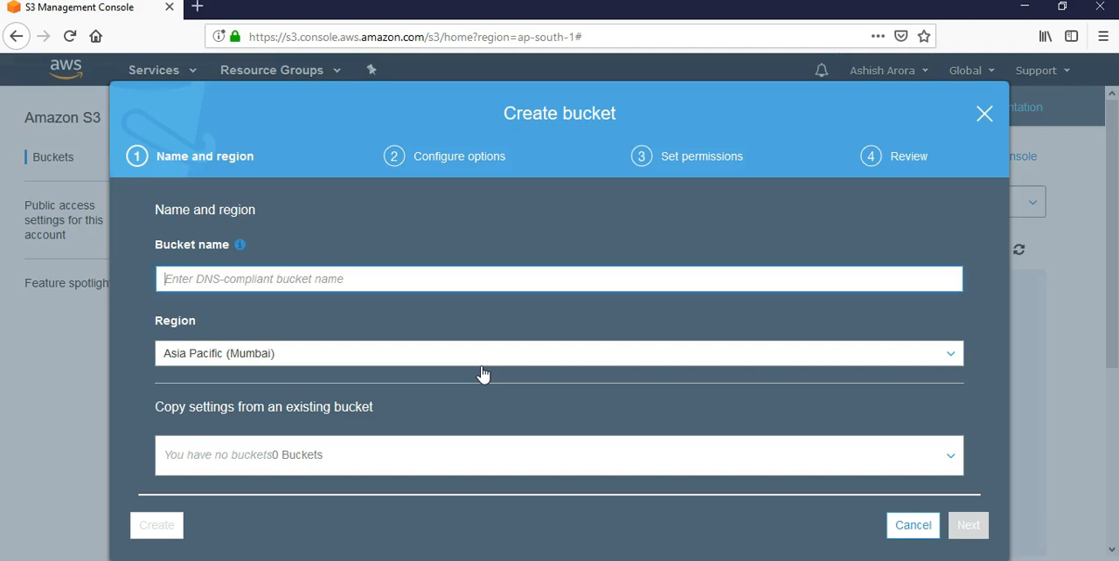
Step: Create a bucket named mys3staticwebsitetutorial in the Asia Pacific (Mumbai) region
type("mys3staticwebsite")
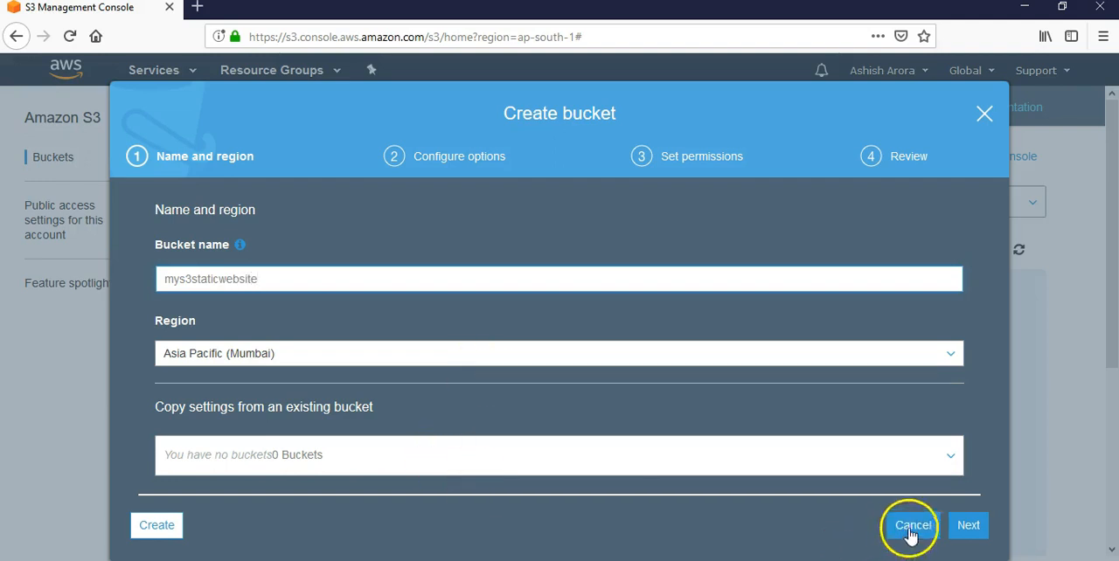
left_click(166, 528)
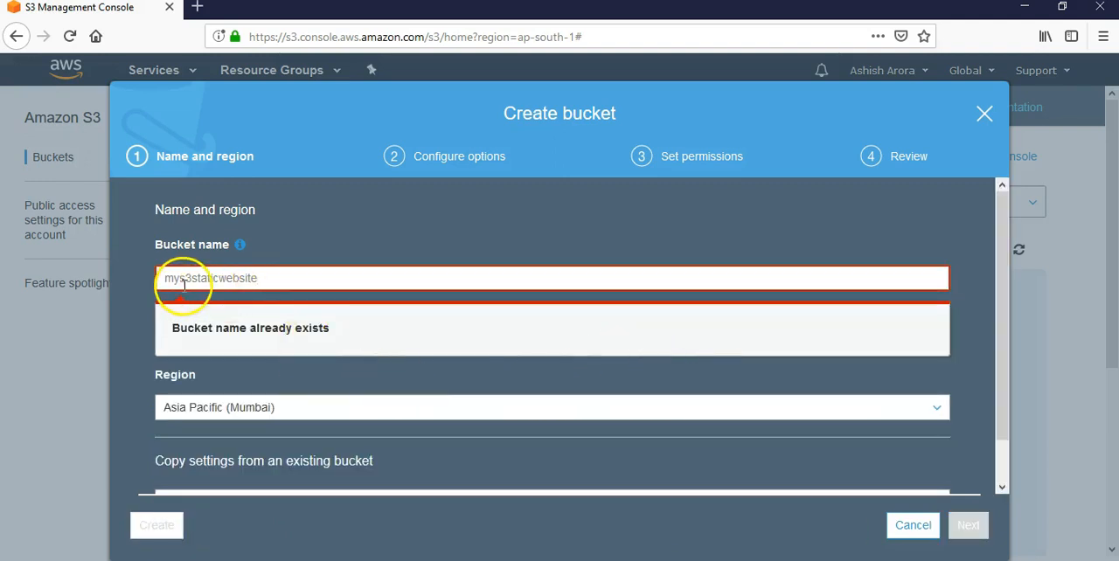
left_click(273, 277)
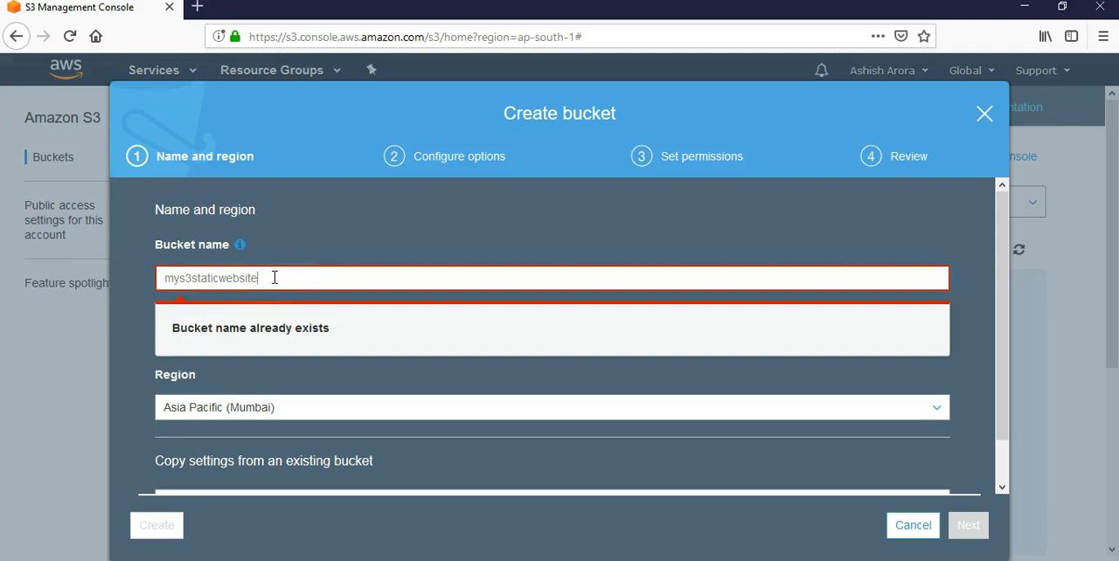
type("tutor")
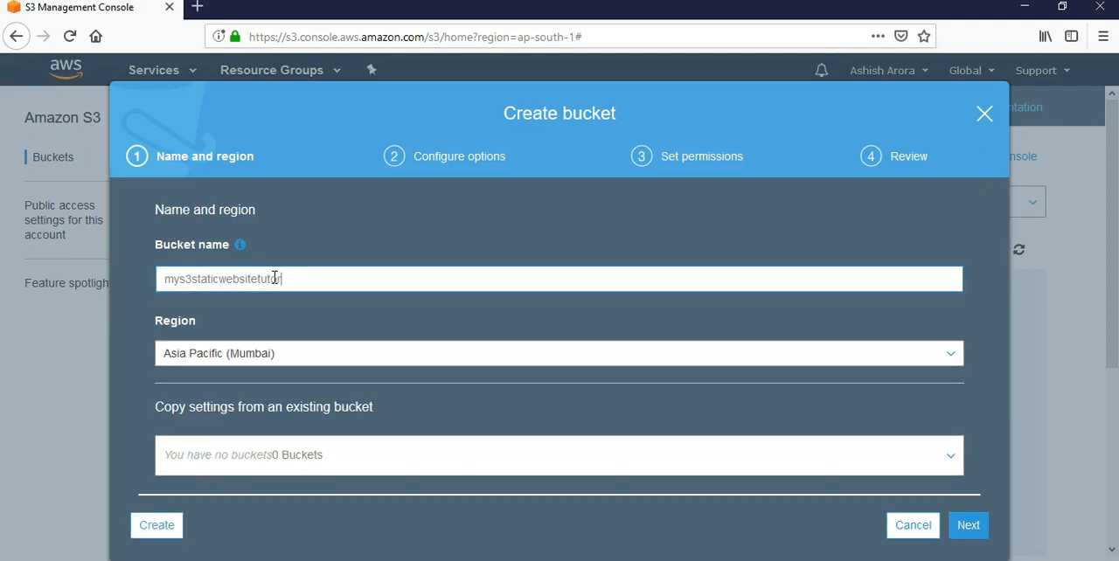
left_click(155, 525)
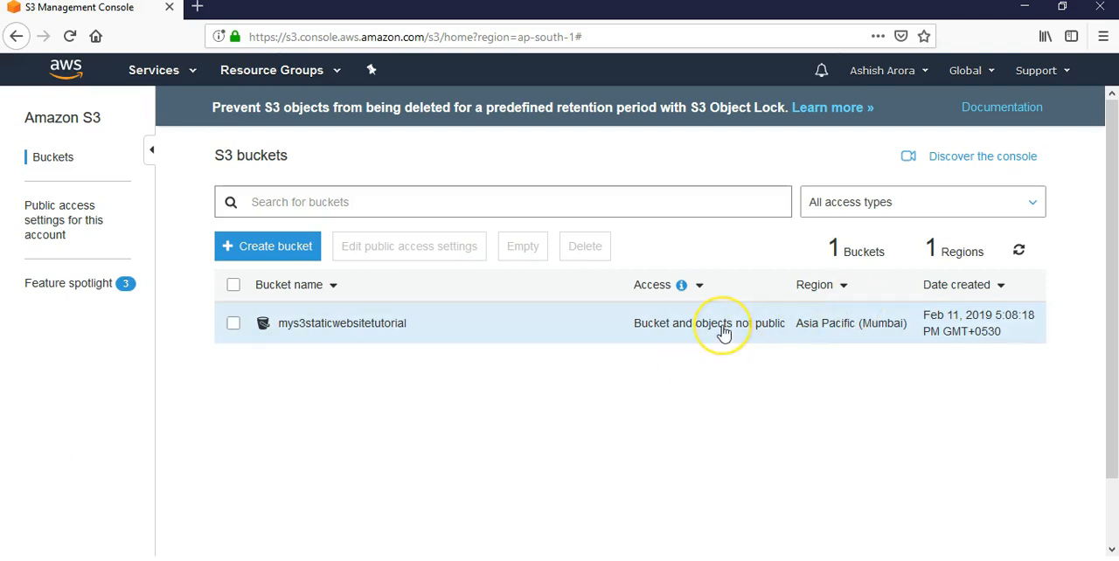
Step: Open the mys3staticwebsitetutorial bucket and look through its basic and advanced properties
left_click(371, 325)
left_click(390, 166)
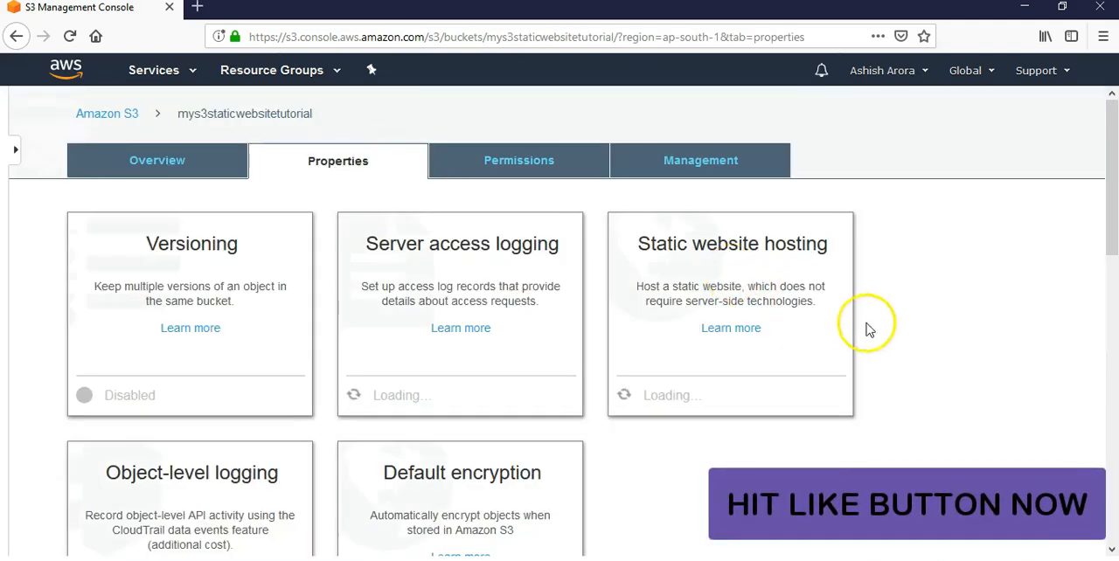
scroll(981, 338, "down", 5)
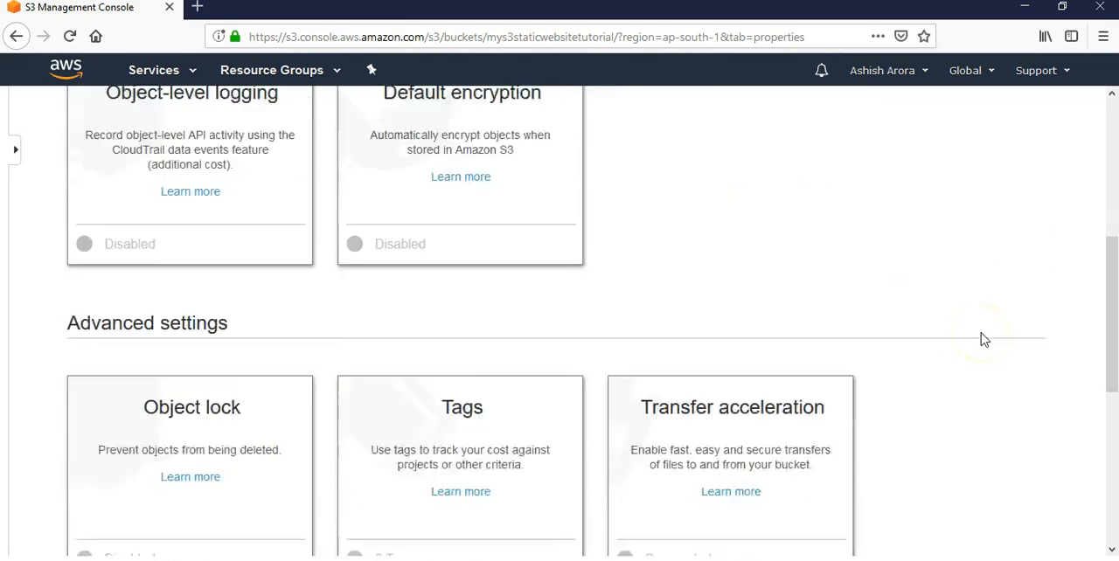
scroll(984, 339, "down", 3)
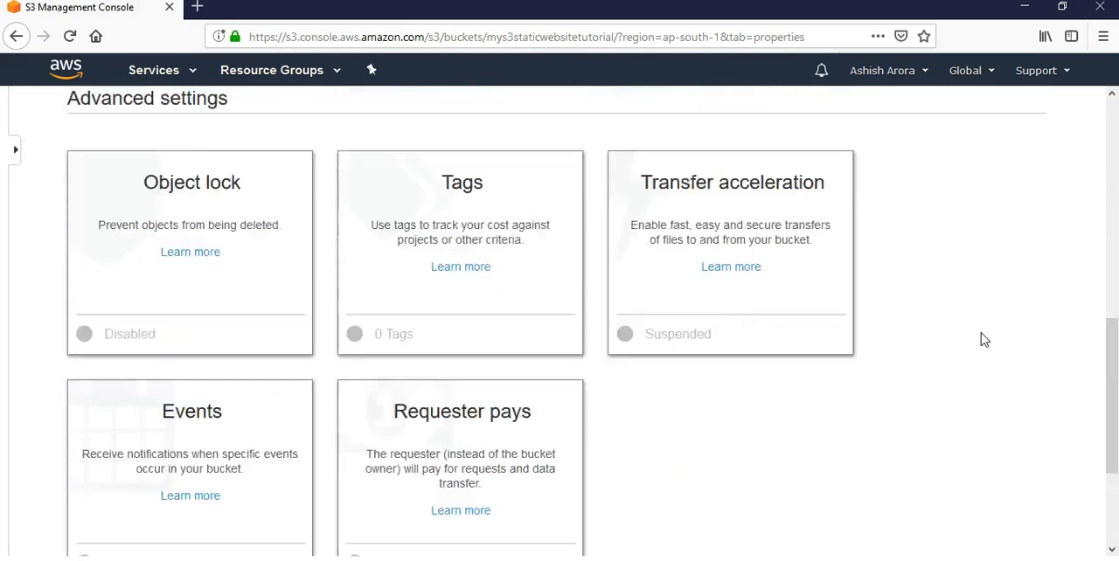
scroll(984, 339, "up", 9)
Step: In the bucket's public access settings, turn off both ACL restrictions and both public bucket policy restrictions
left_click(472, 166)
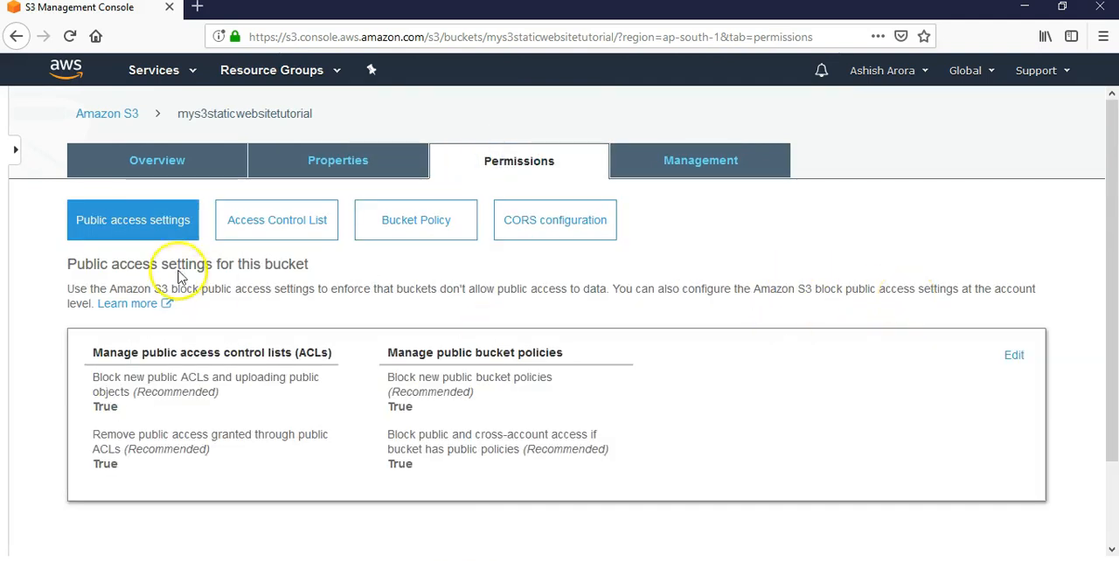
left_click(130, 224)
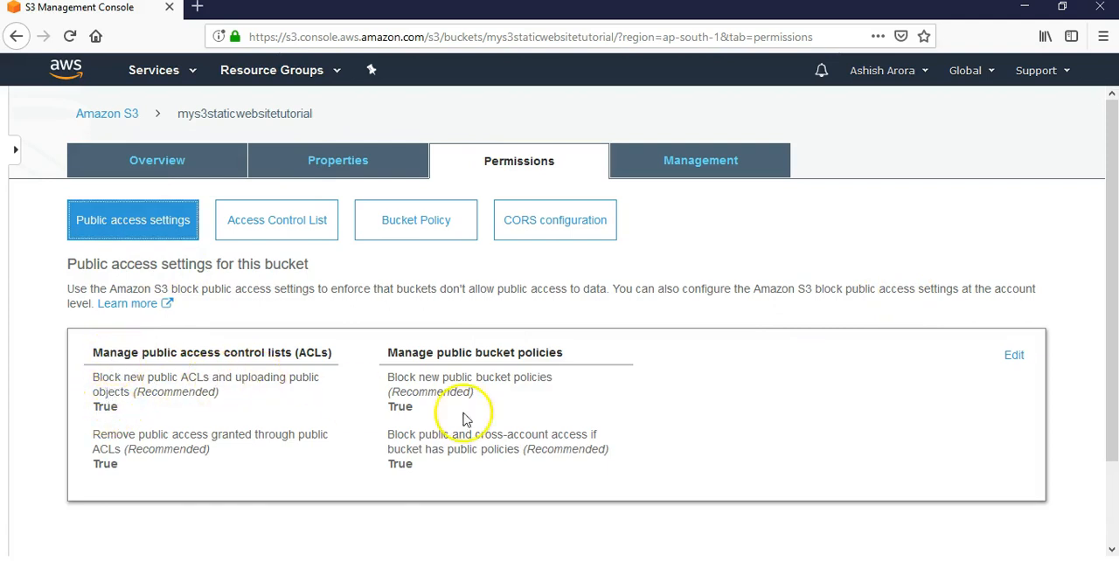
left_click(1013, 355)
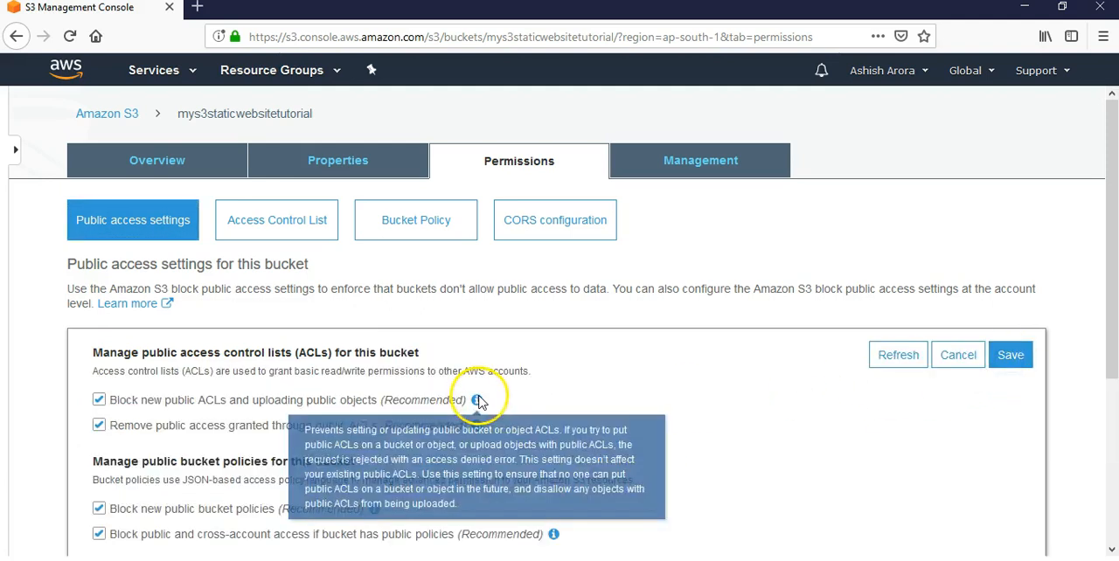
scroll(594, 393, "down", 3)
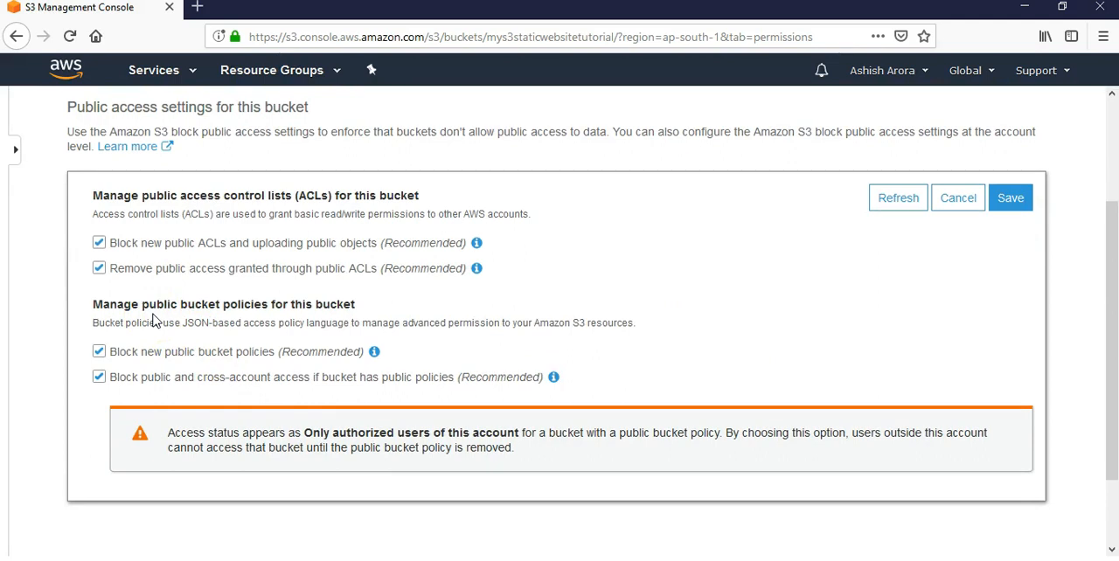
left_click(99, 351)
left_click(99, 377)
left_click(99, 243)
left_click(98, 268)
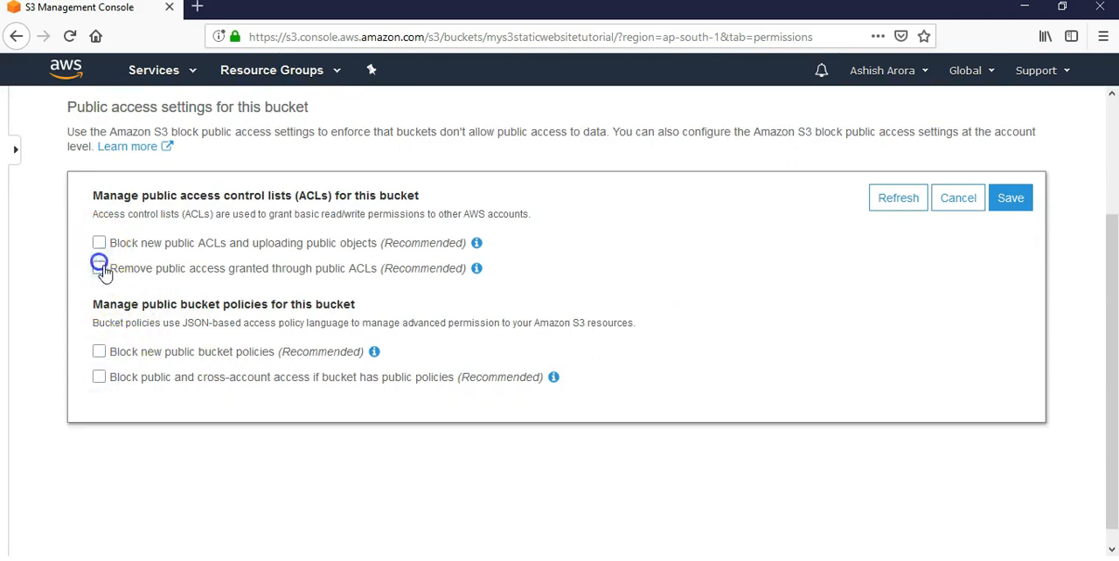
Step: Save the public access settings using the confirmation text "confirm", and return to the bucket list
left_click(1011, 201)
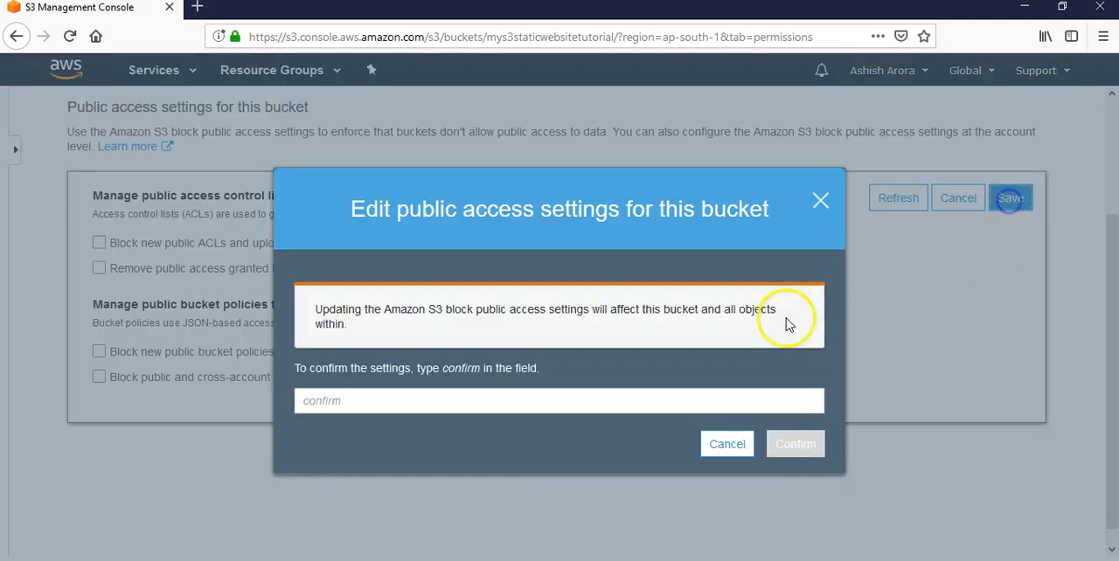
left_click(471, 406)
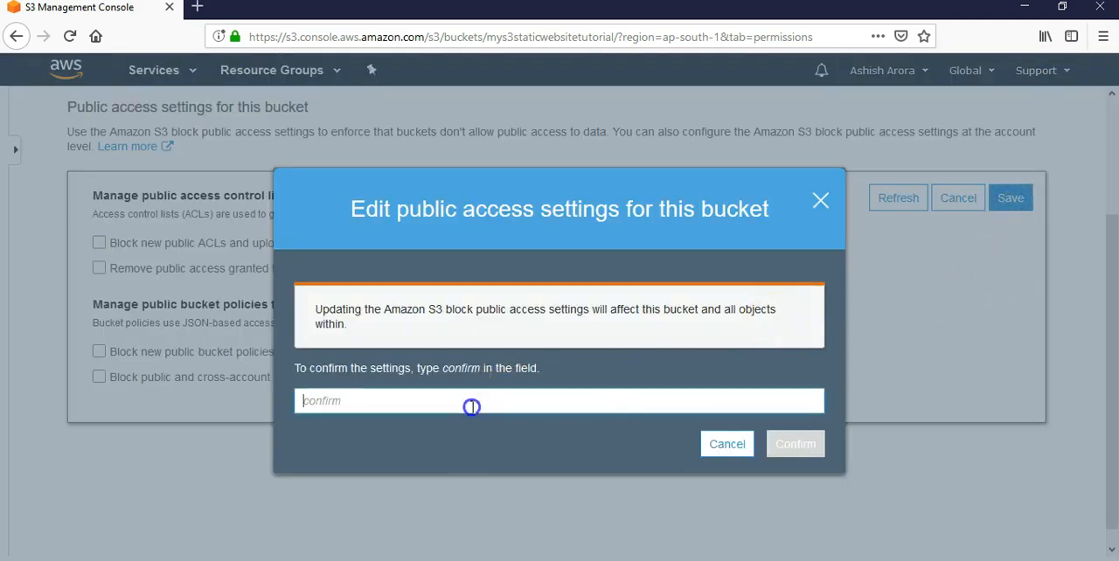
type("confirm")
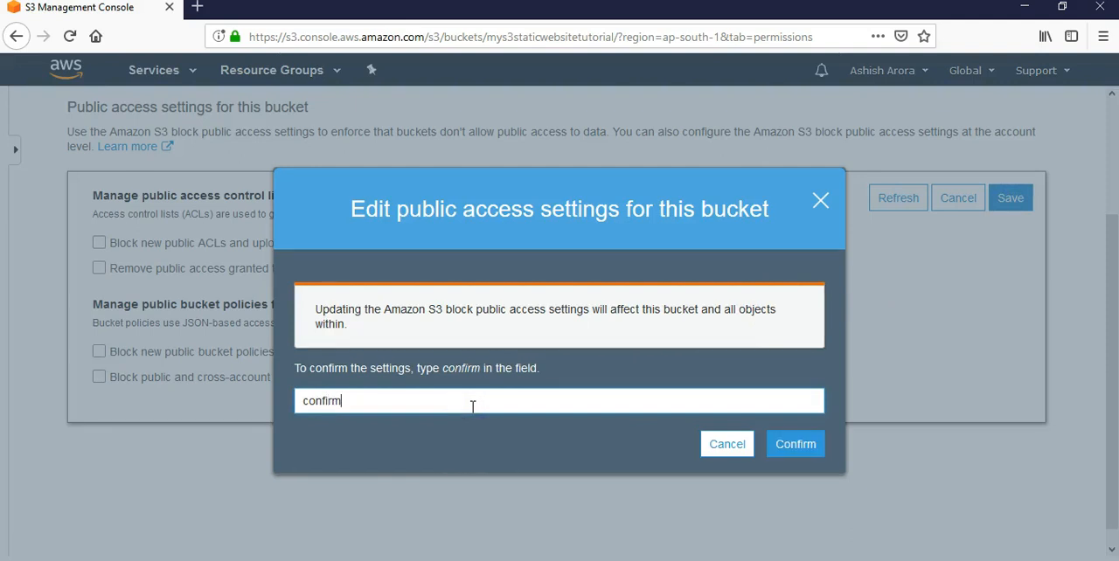
left_click(786, 444)
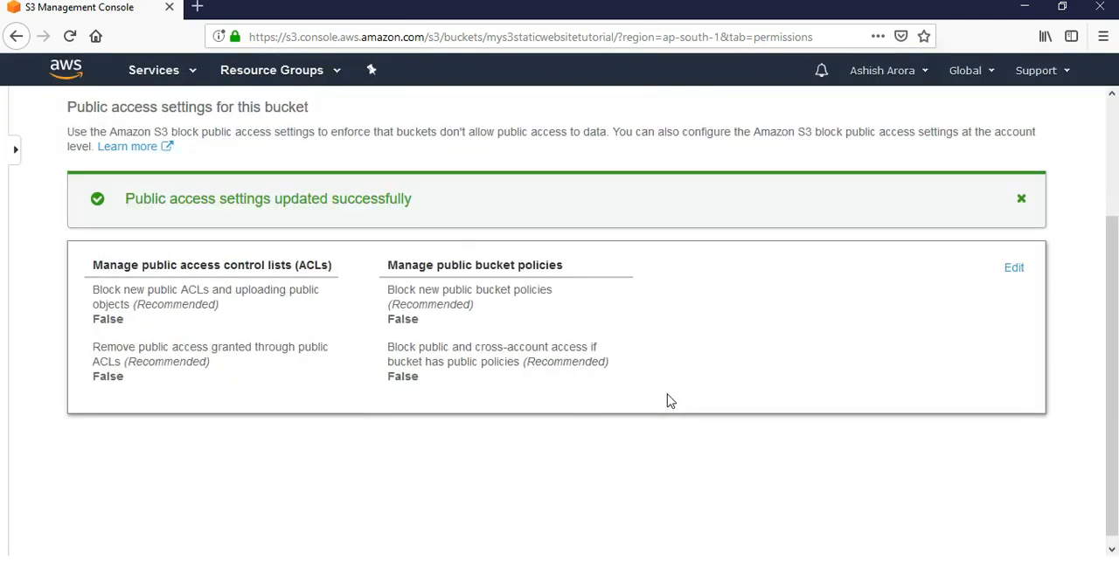
scroll(669, 400, "up", 3)
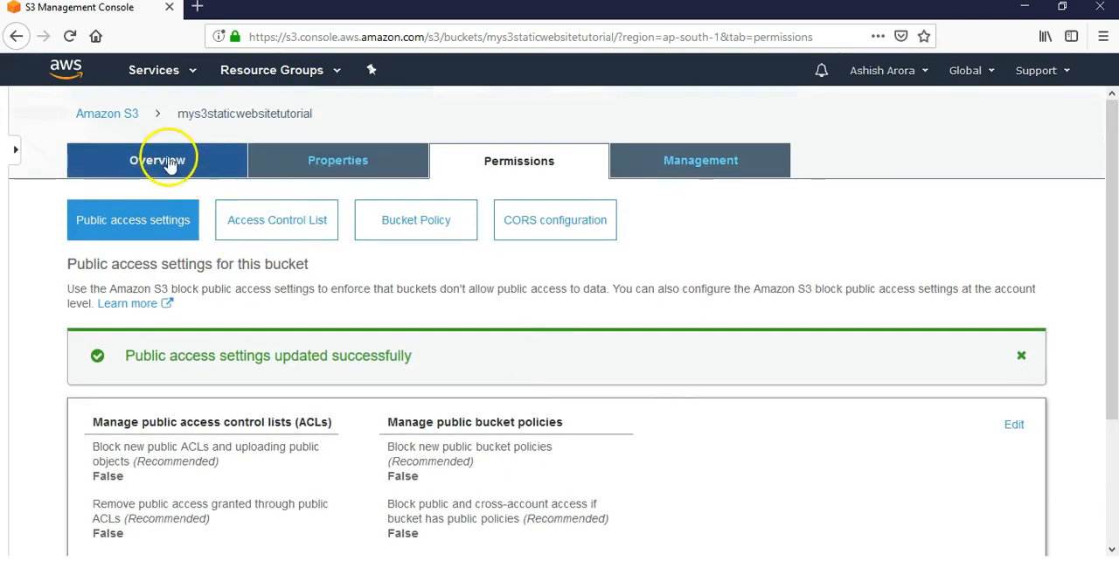
left_click(131, 118)
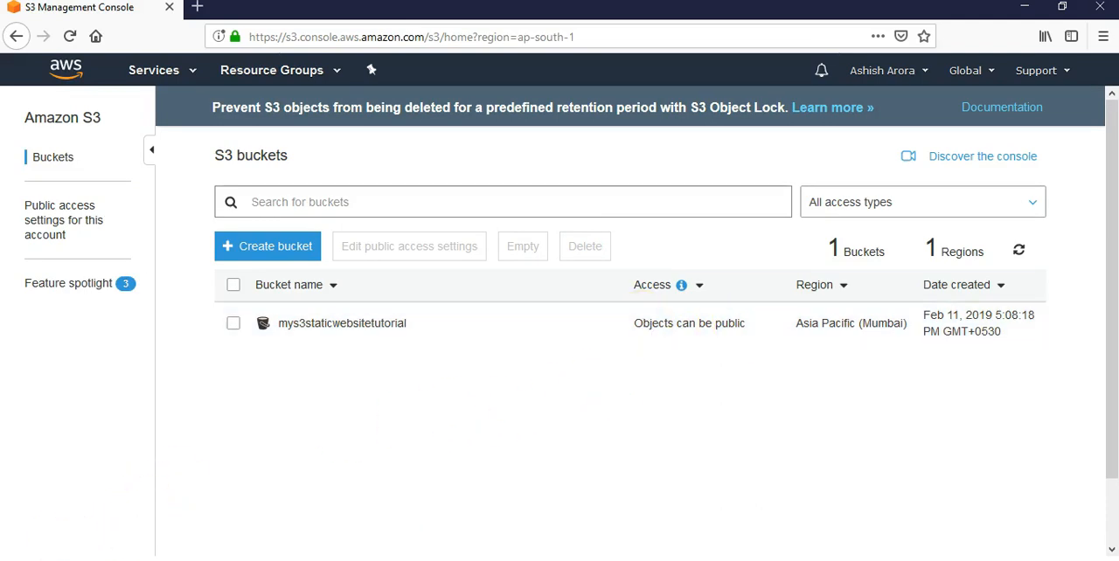
Step: Enable static website hosting for mys3staticwebsitetutorial with index.html as the index document and error.html as the error document
left_click(355, 329)
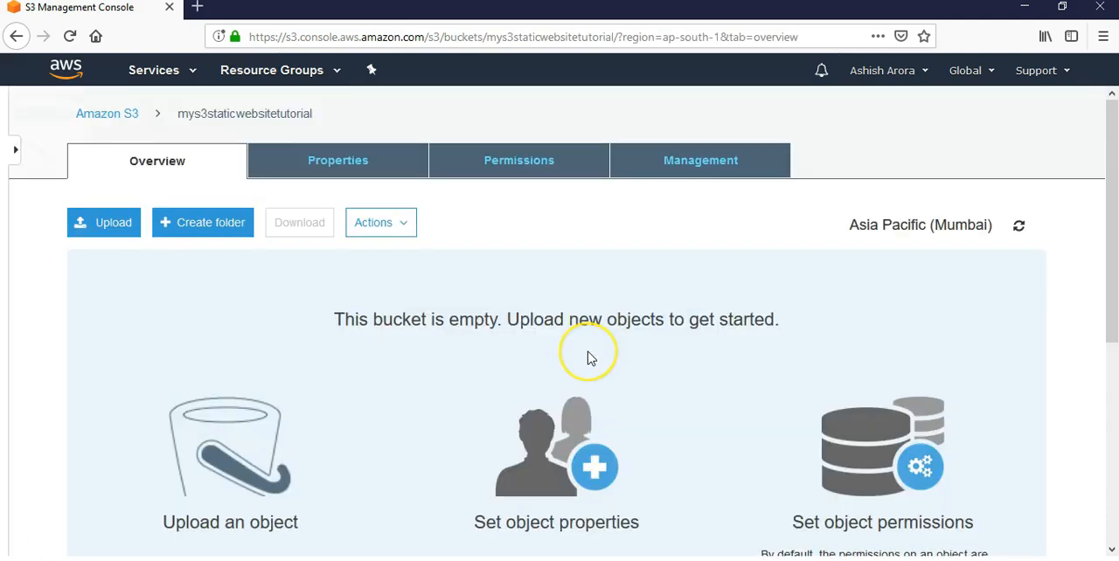
left_click(368, 166)
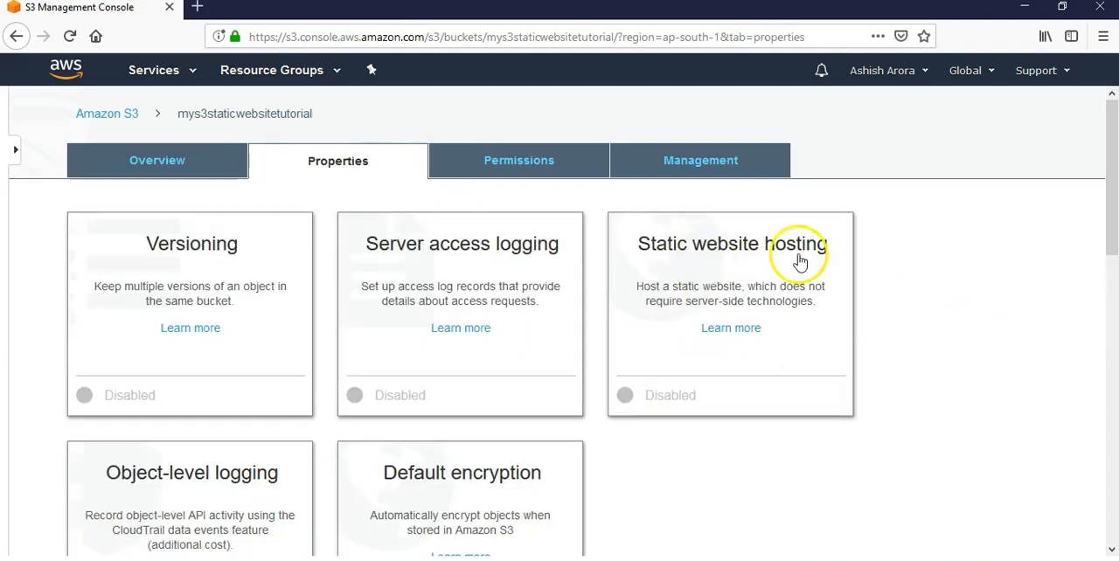
left_click(655, 394)
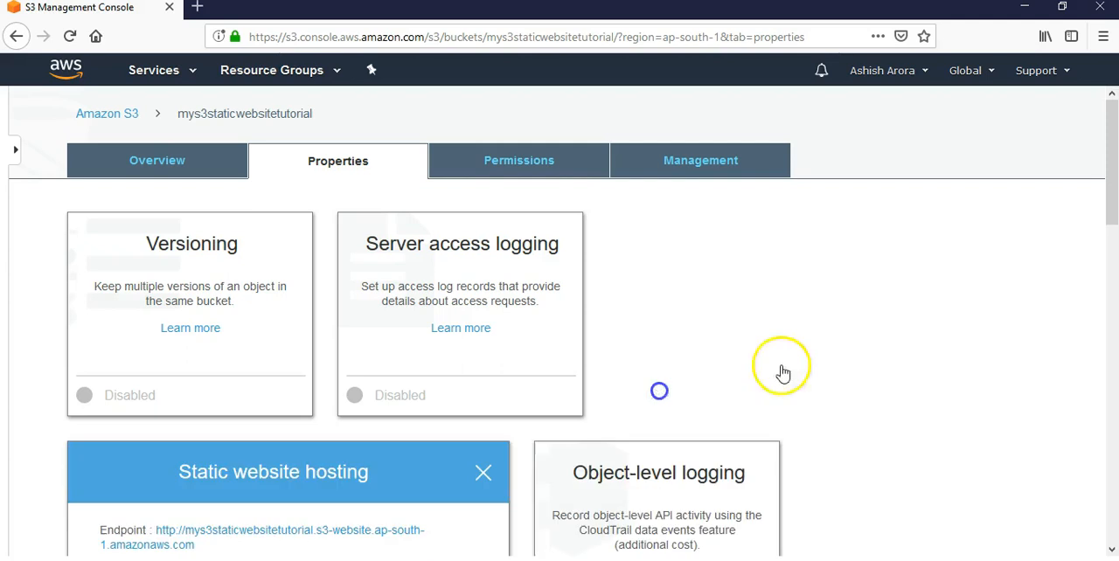
scroll(996, 329, "down", 4)
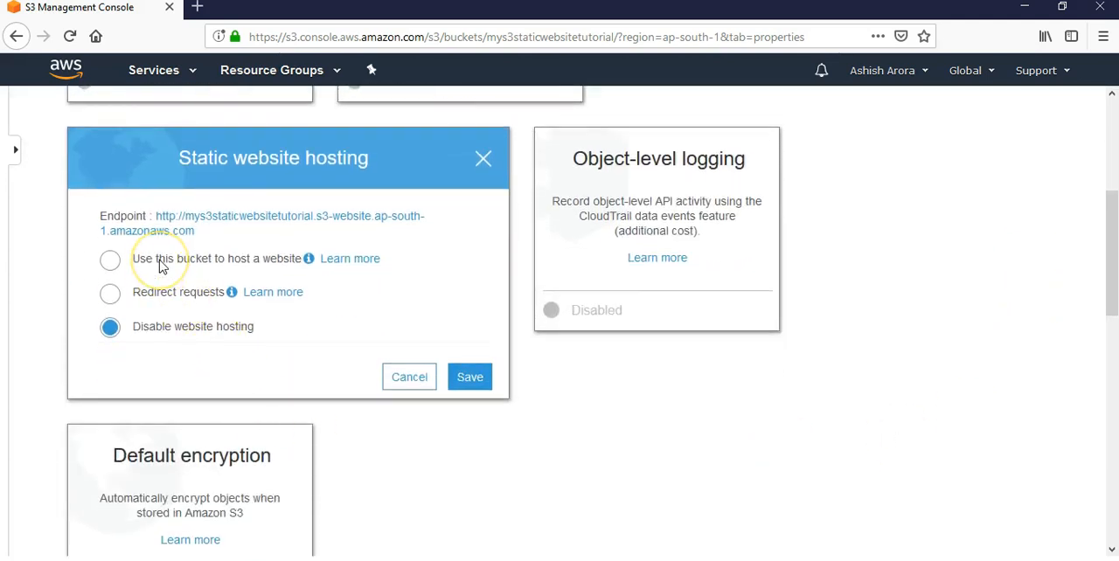
left_click(160, 262)
left_click(154, 320)
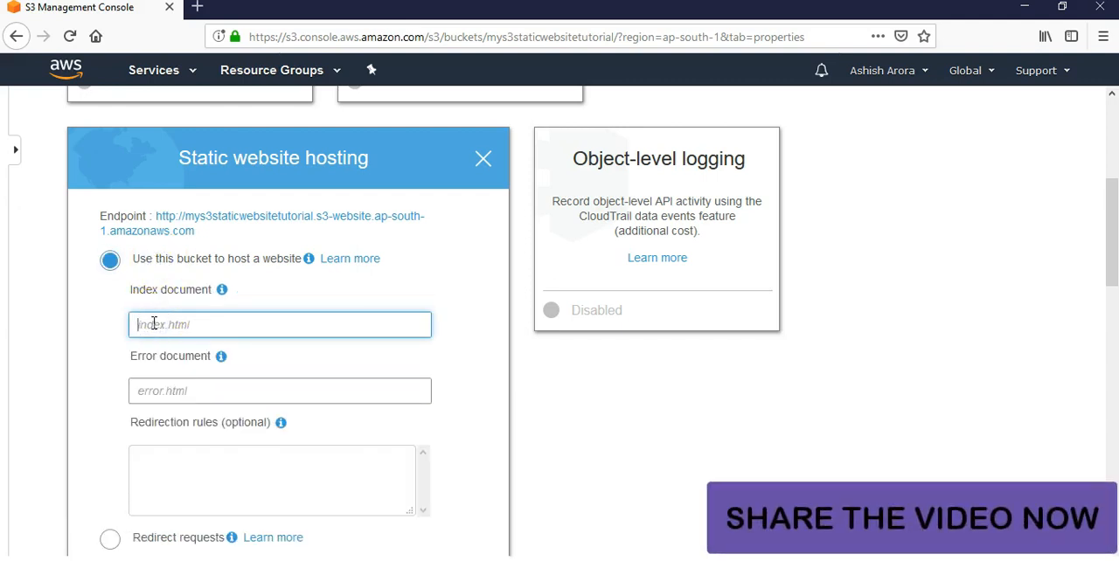
type("index.html")
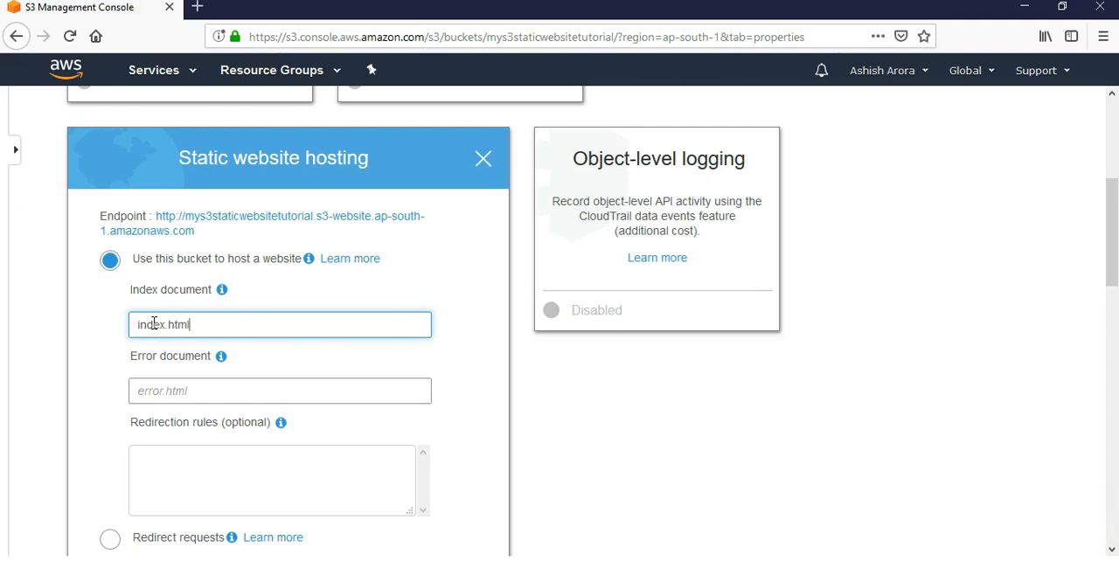
key("Tab")
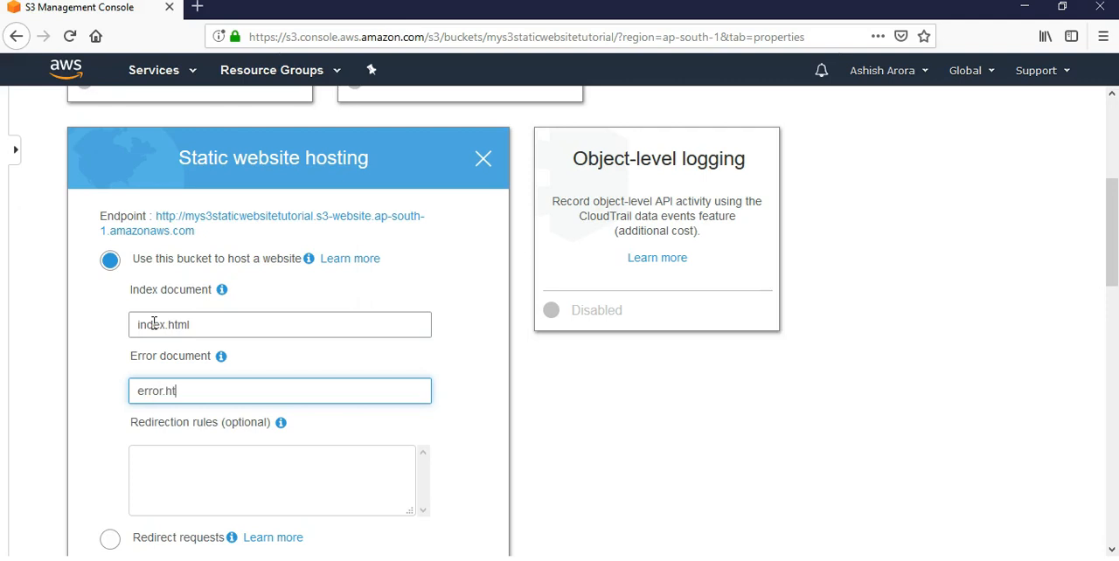
scroll(389, 341, "down", 3)
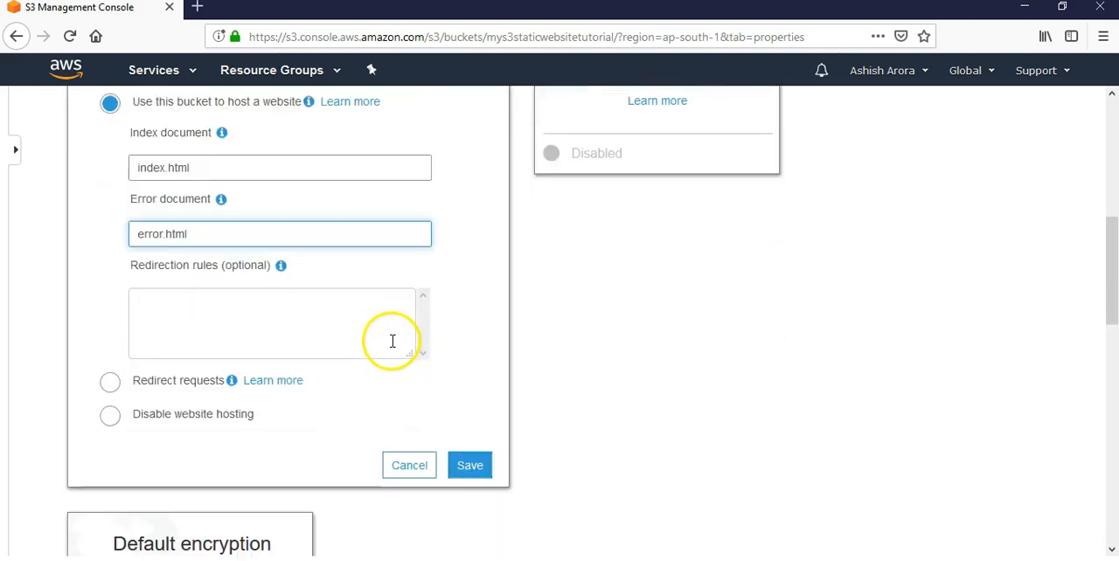
left_click(468, 463)
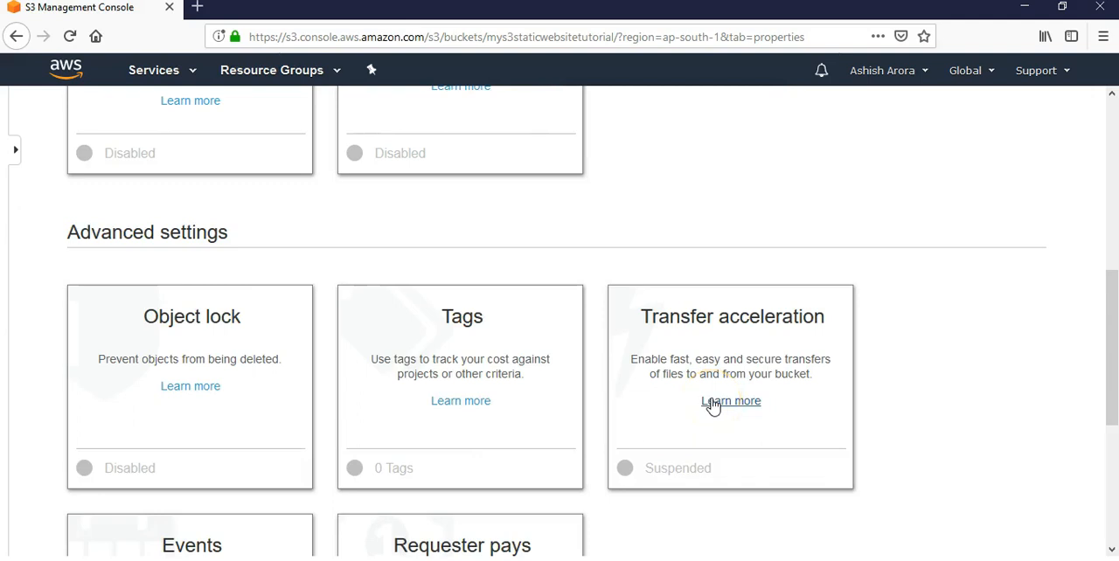
Step: Review the saved static website hosting settings and the bucket's remaining properties
scroll(807, 317, "up", 9)
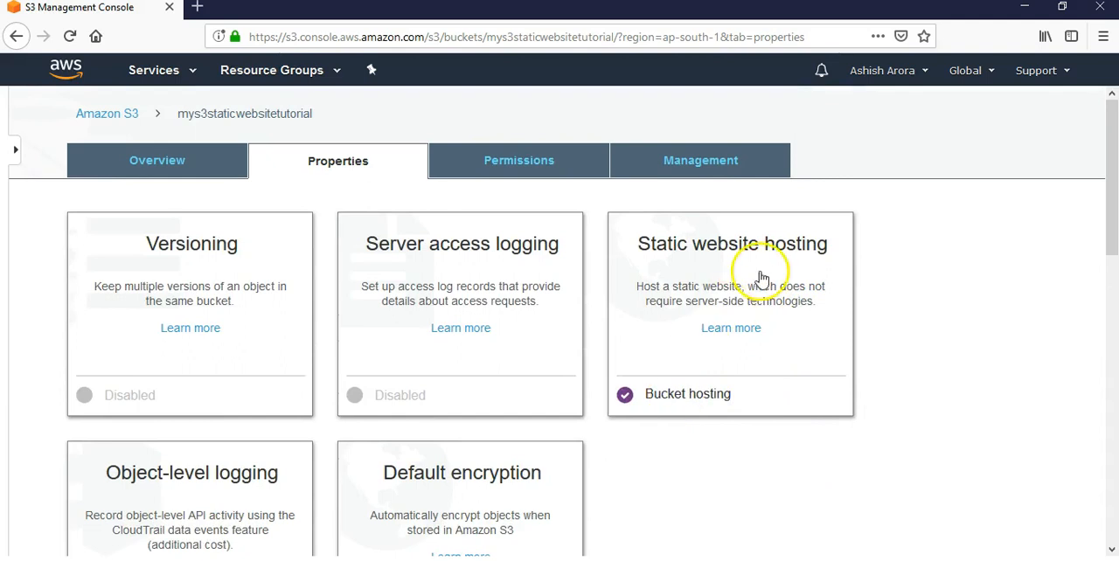
left_click(687, 401)
scroll(787, 343, "down", 4)
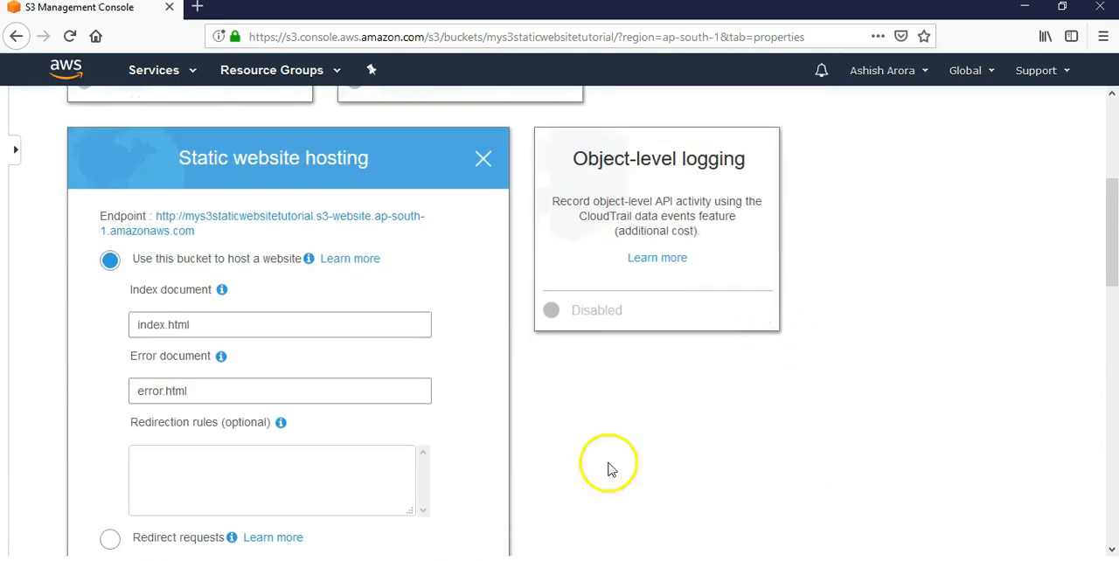
left_click(486, 161)
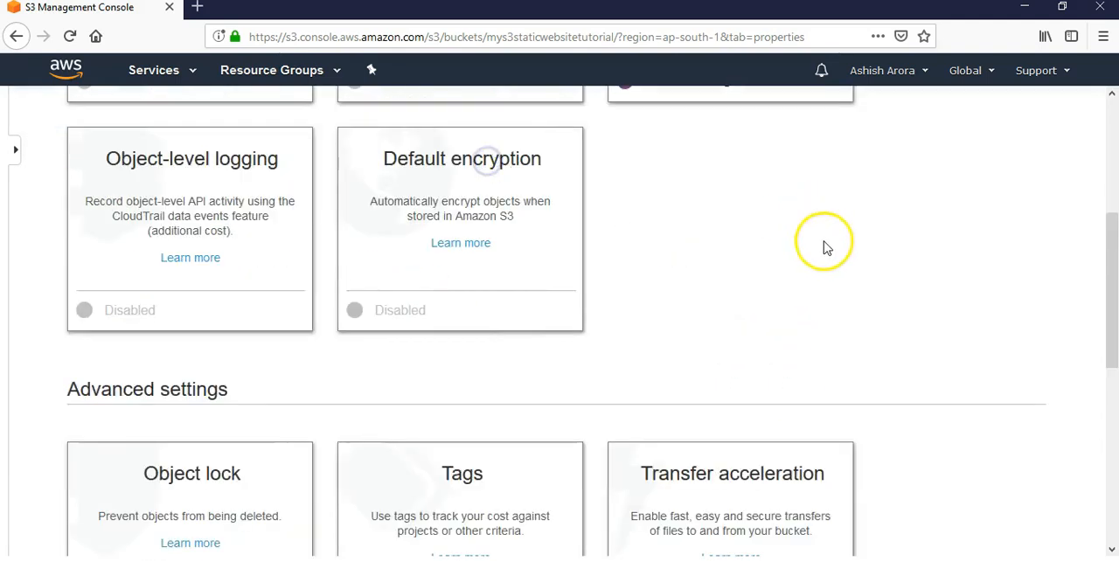
scroll(824, 263, "up", 5)
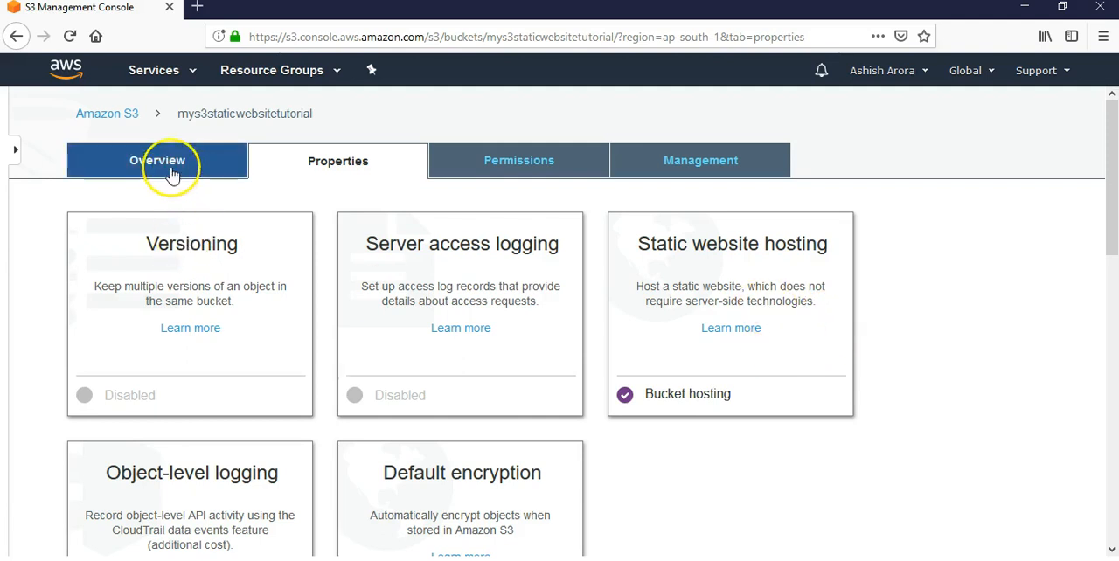
scroll(799, 324, "down", 3)
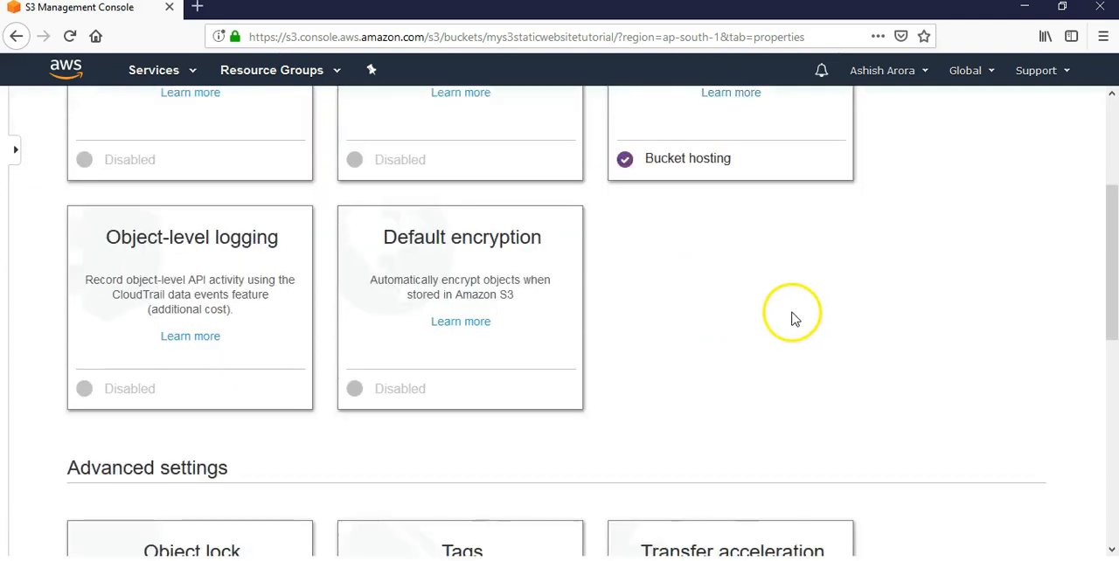
scroll(792, 318, "down", 4)
scroll(793, 321, "up", 7)
Step: Return to the bucket list and reopen the overview of mys3staticwebsitetutorial
left_click(162, 166)
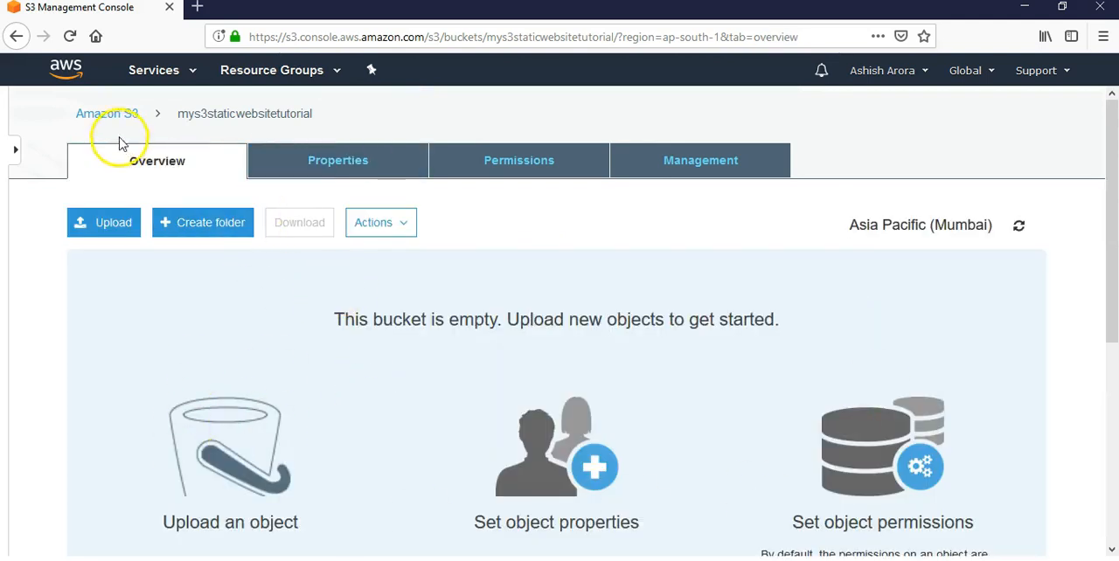
left_click(102, 113)
left_click(371, 332)
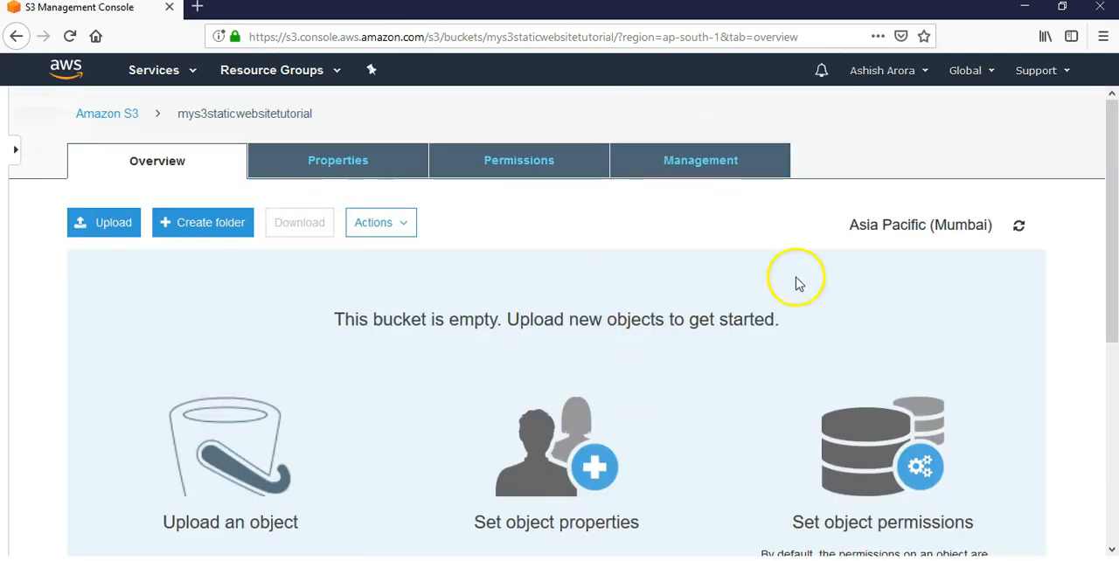
scroll(800, 288, "down", 4)
scroll(830, 384, "up", 2)
scroll(836, 389, "up", 3)
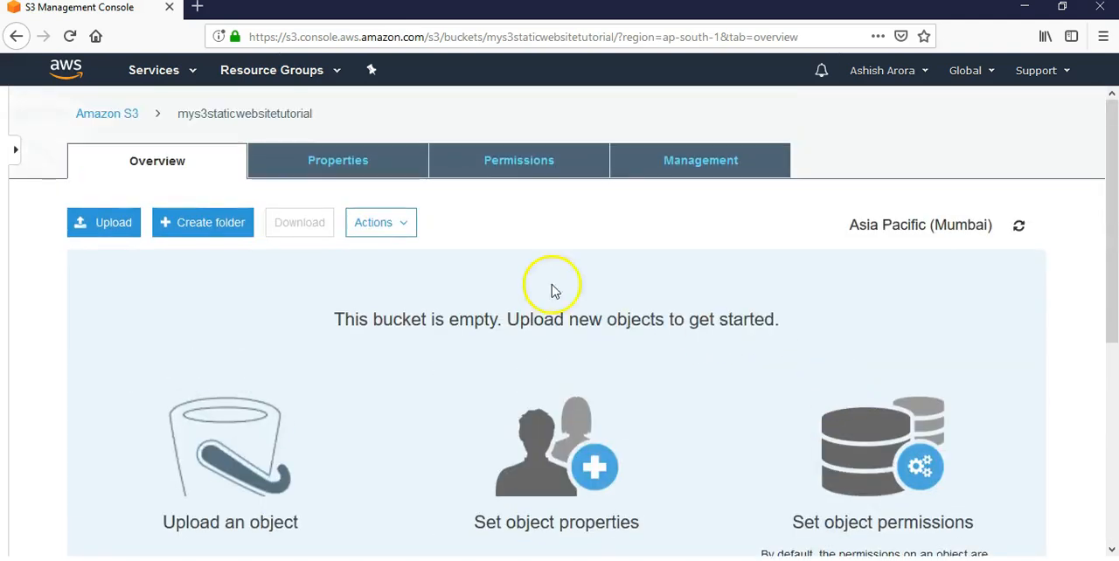
left_click(103, 116)
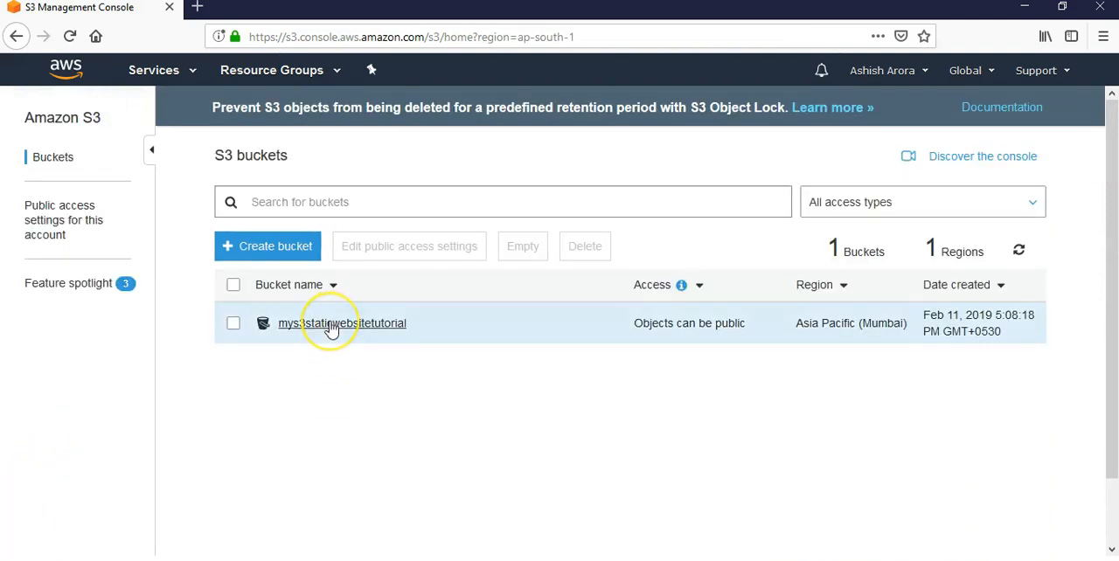
left_click(332, 323)
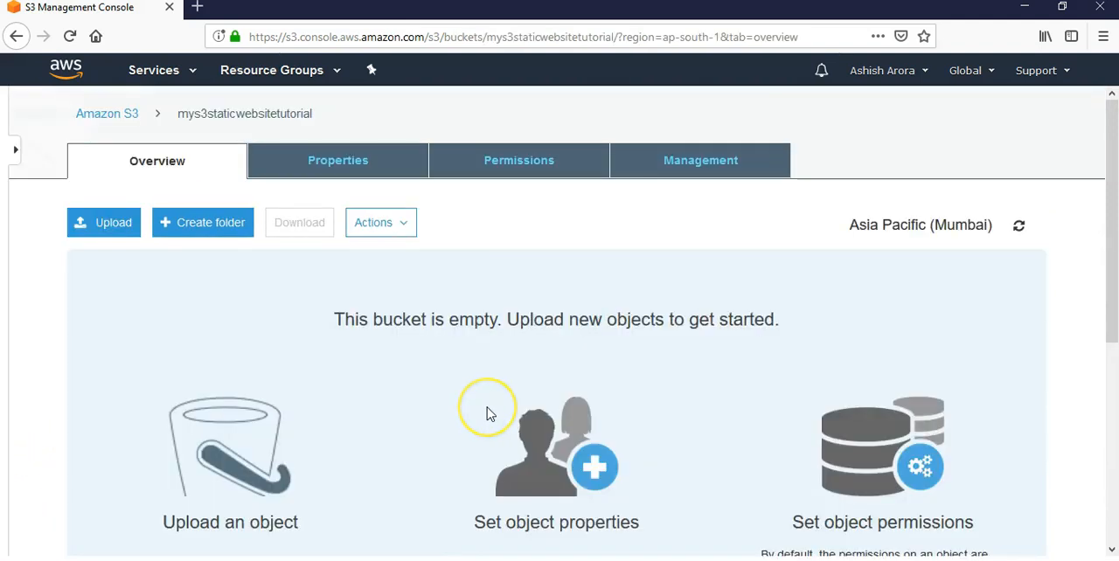
left_click(107, 116)
left_click(336, 325)
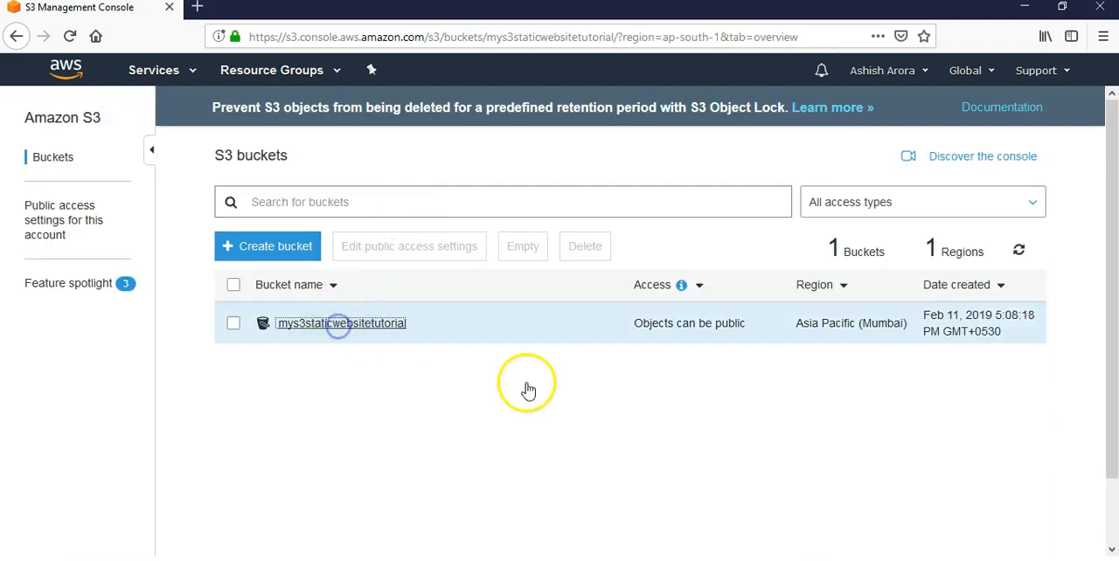
Step: Open the static website hosting endpoint of mys3staticwebsitetutorial in a new browser tab and examine the returned page
left_click(374, 166)
left_click(664, 249)
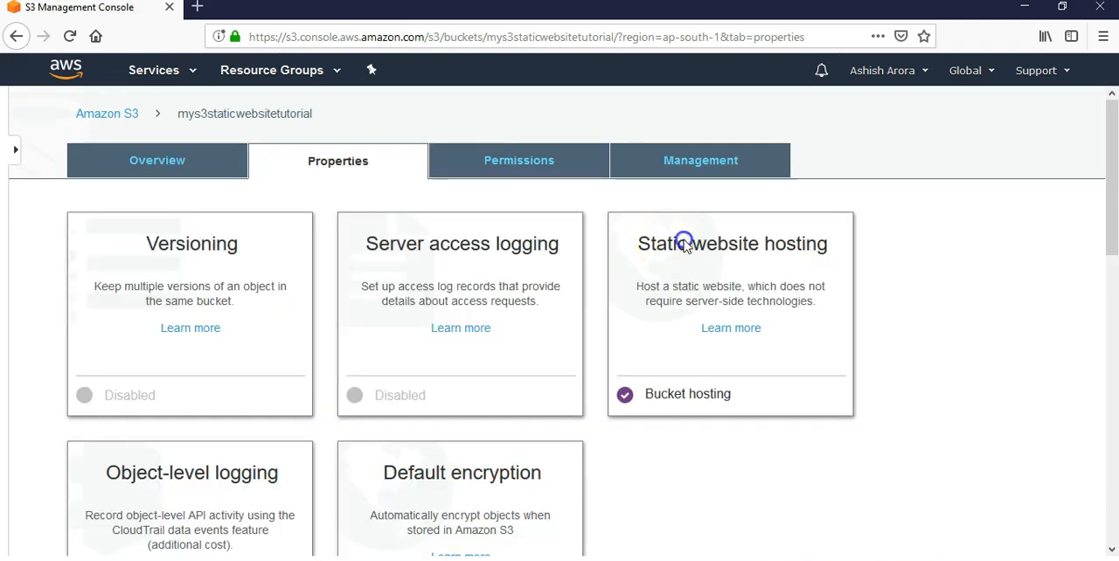
scroll(733, 266, "down", 3)
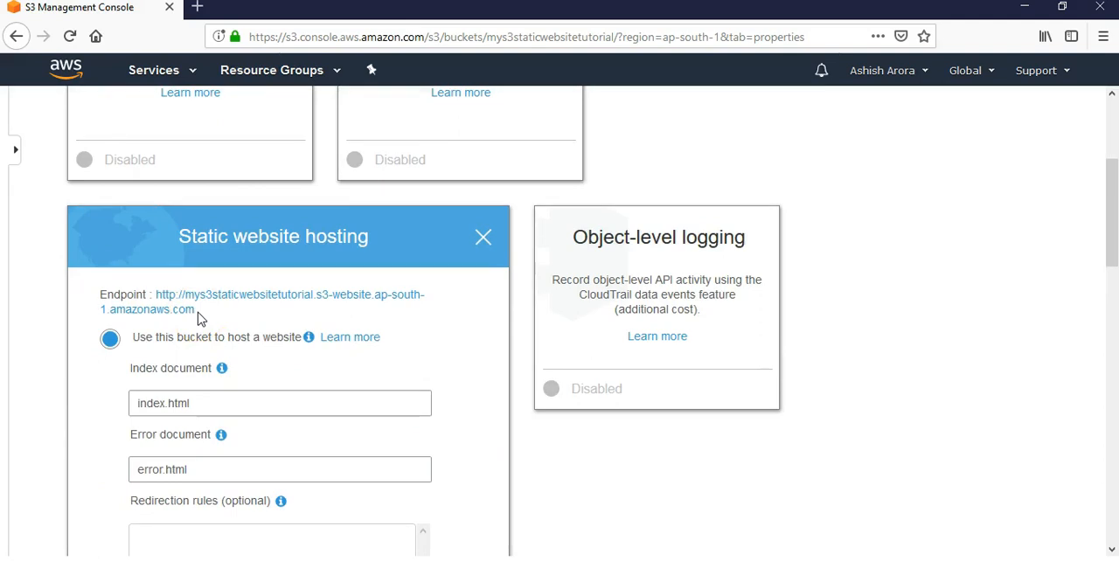
left_click_drag(195, 316, 161, 293)
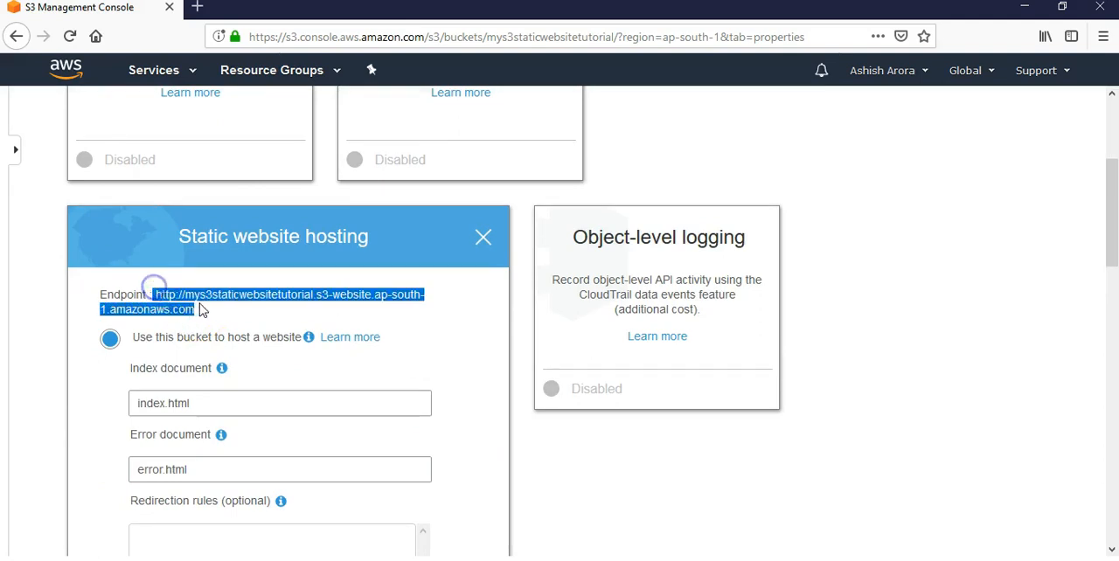
right_click(200, 311)
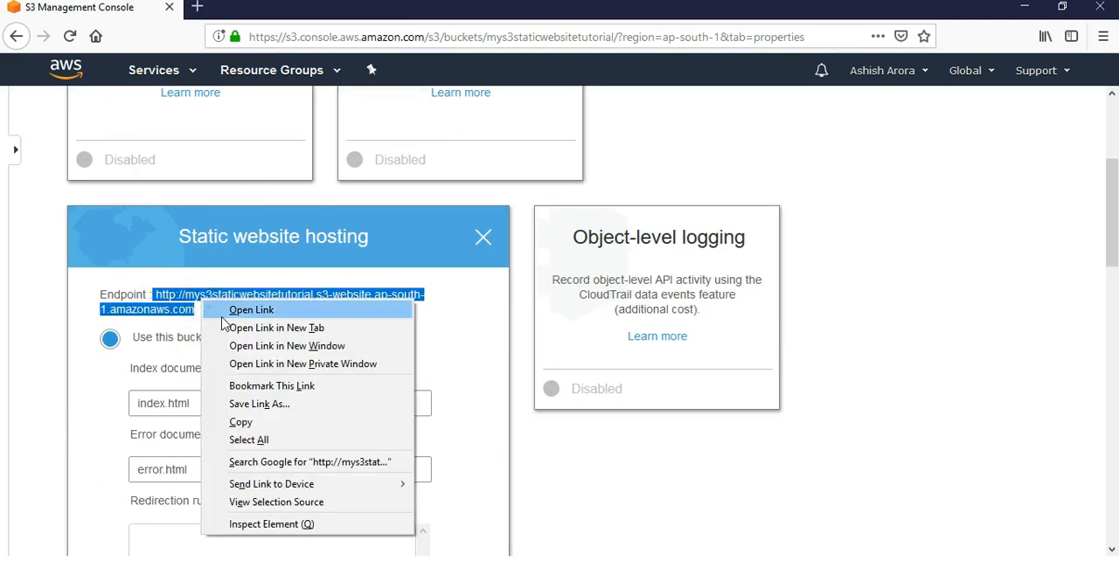
left_click(238, 330)
left_click(278, 8)
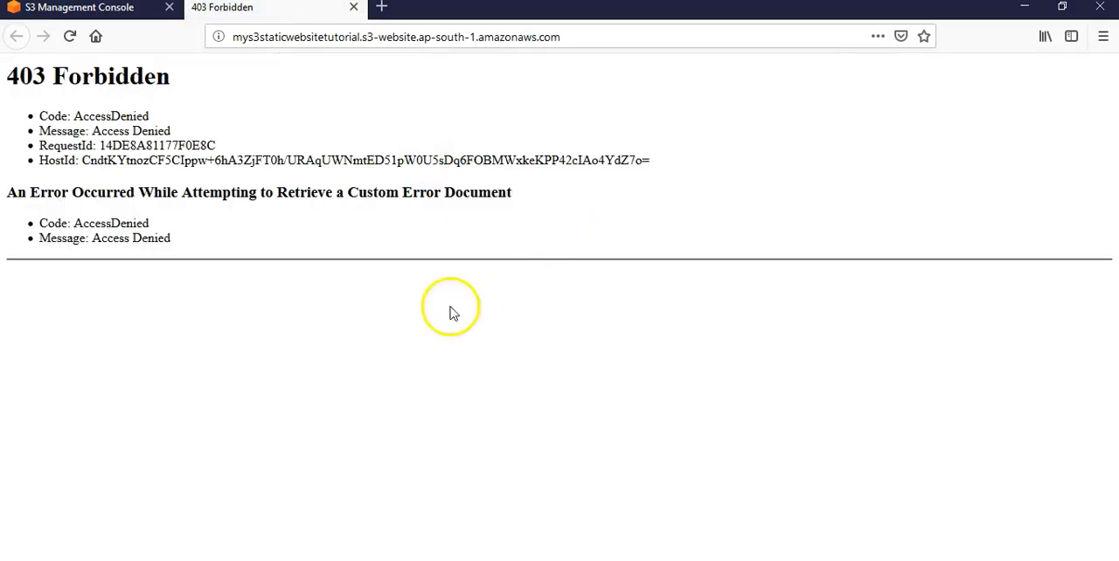
left_click_drag(149, 116, 53, 107)
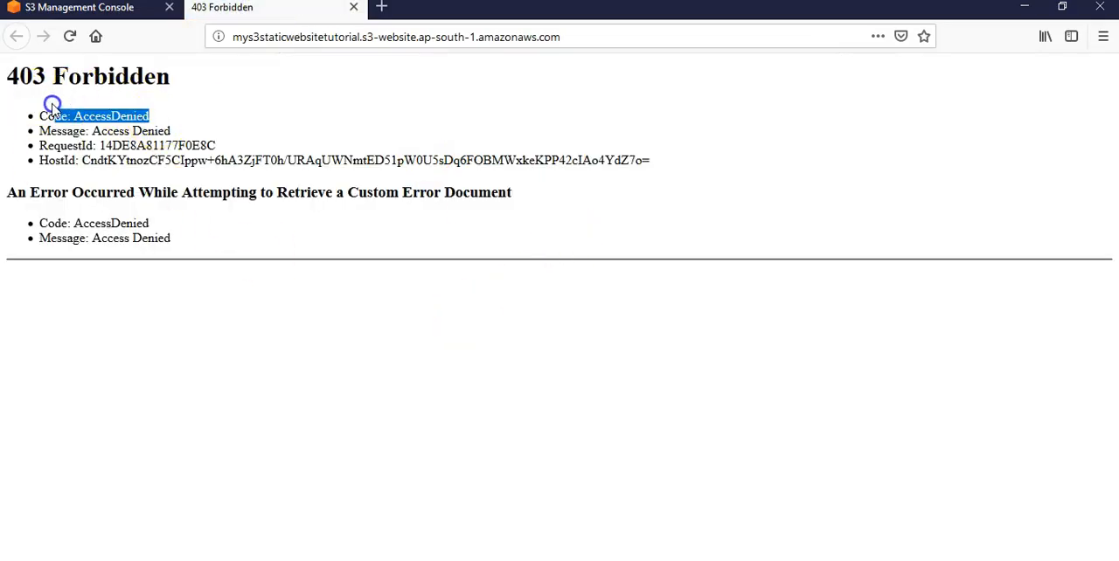
Step: Return to the S3 console and open the bucket policy editor in the permissions of mys3staticwebsitetutorial
left_click(79, 7)
scroll(686, 260, "up", 4)
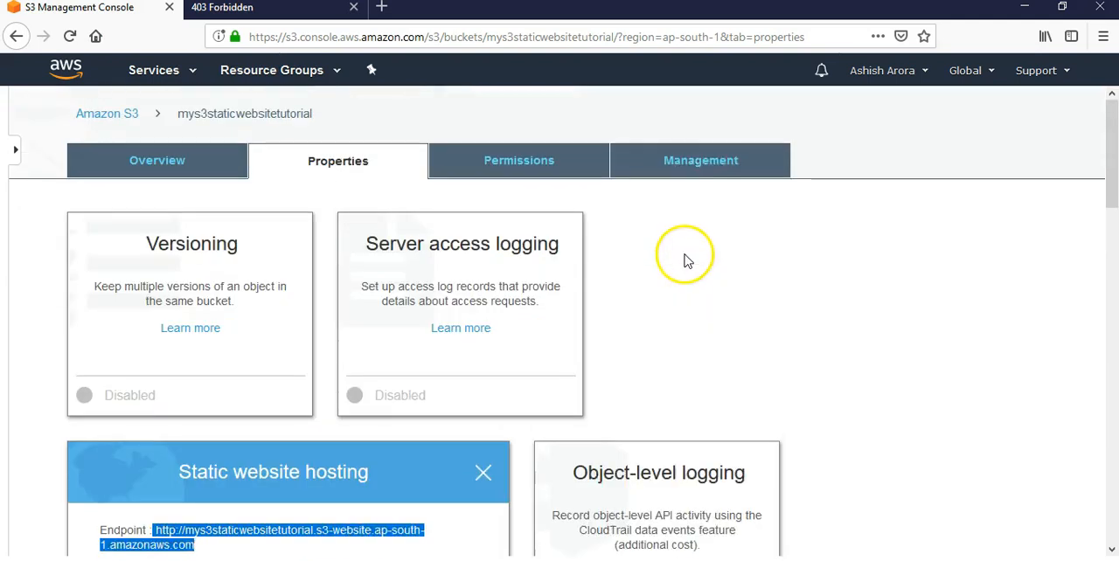
left_click(536, 158)
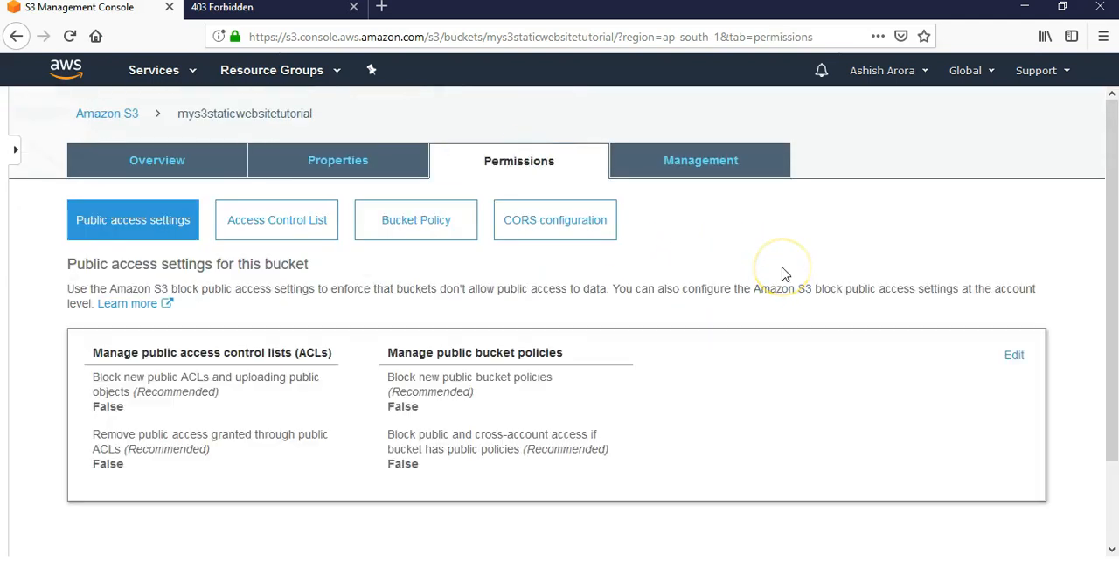
left_click(426, 229)
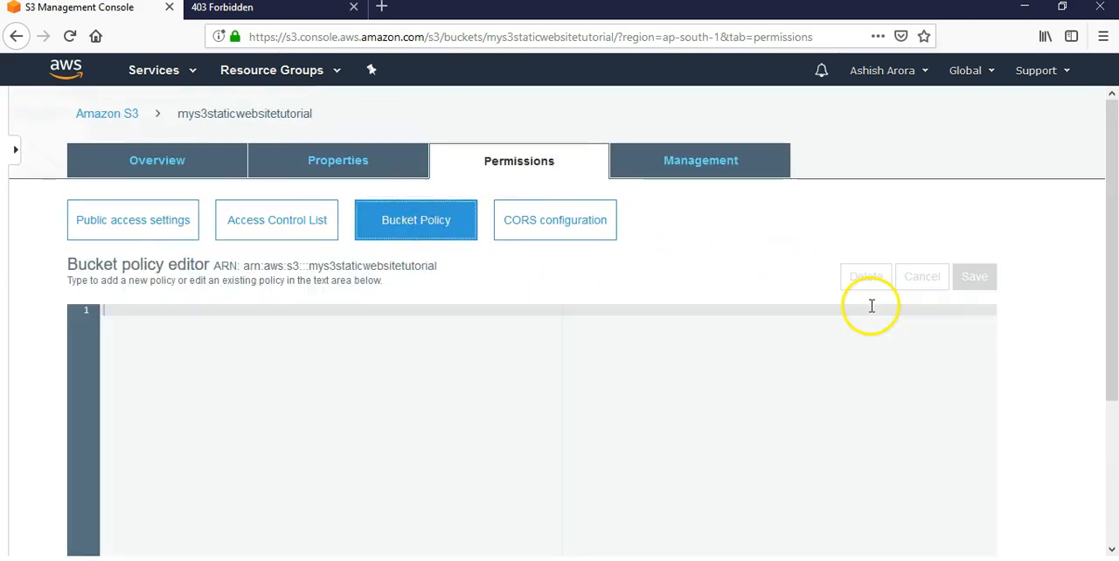
scroll(514, 405, "down", 3)
scroll(512, 405, "up", 3)
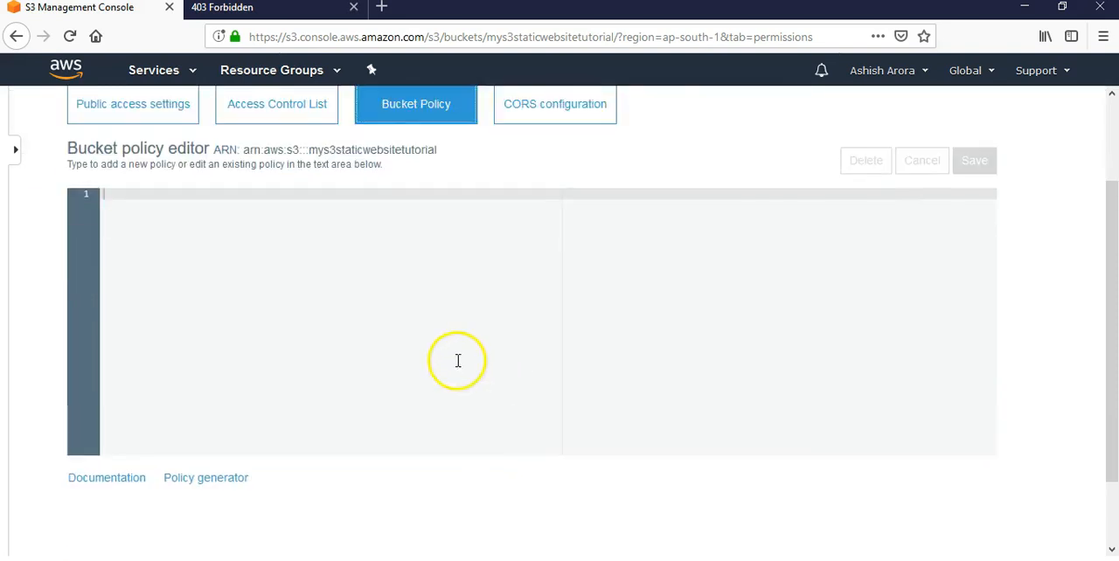
Step: Enter a version "2012-10-17" policy "PublicReadGetObject" with effect "Allow", principal "*", action "s3:GetObject" and an unfinished resource "arn:"
left_click(265, 323)
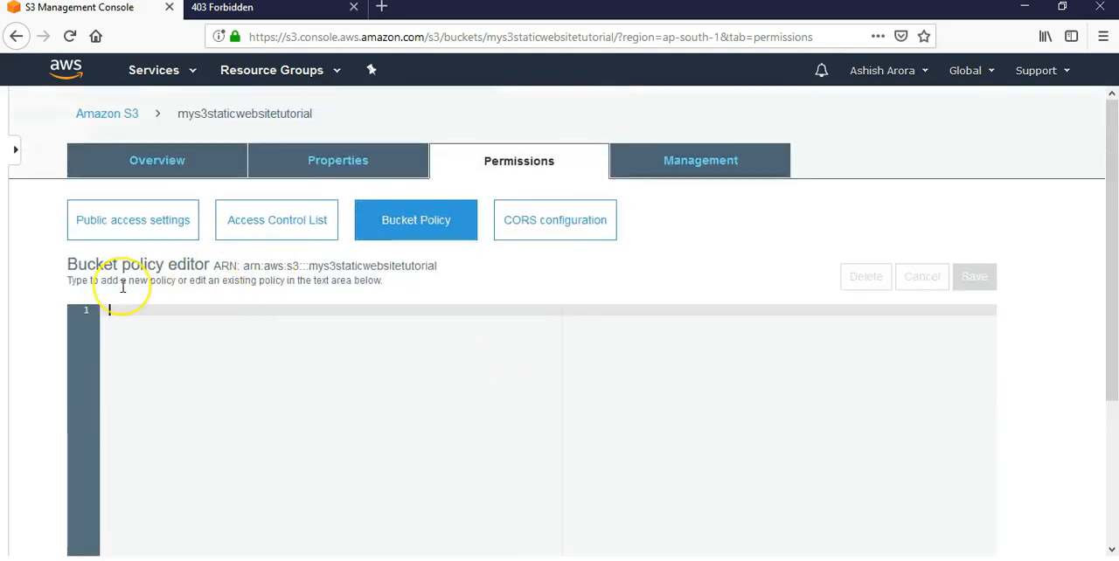
left_click(263, 387)
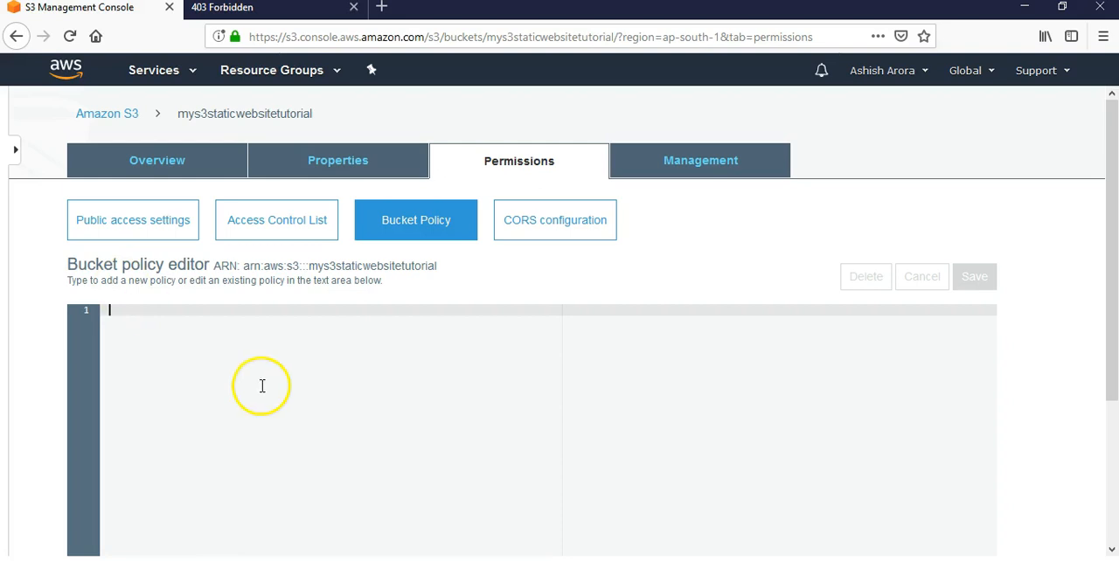
scroll(90, 518, "down", 2)
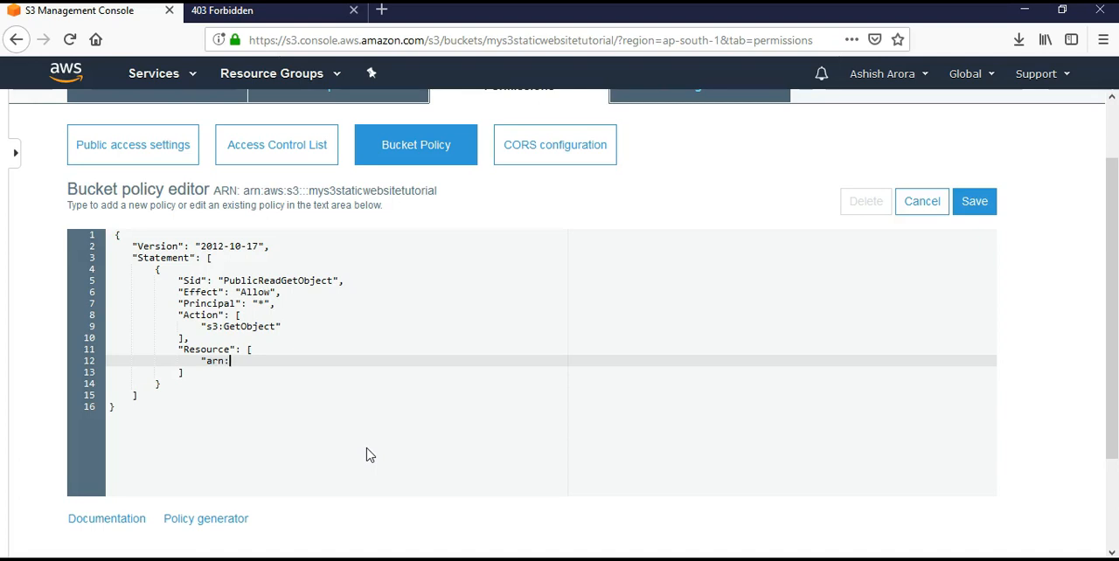
Step: Change the policy version to "21" and complete the resource ARN as arn:aws:s3:::mys3staticwebsitetutorial, copied from the editor's heading
left_click_drag(260, 246, 202, 247)
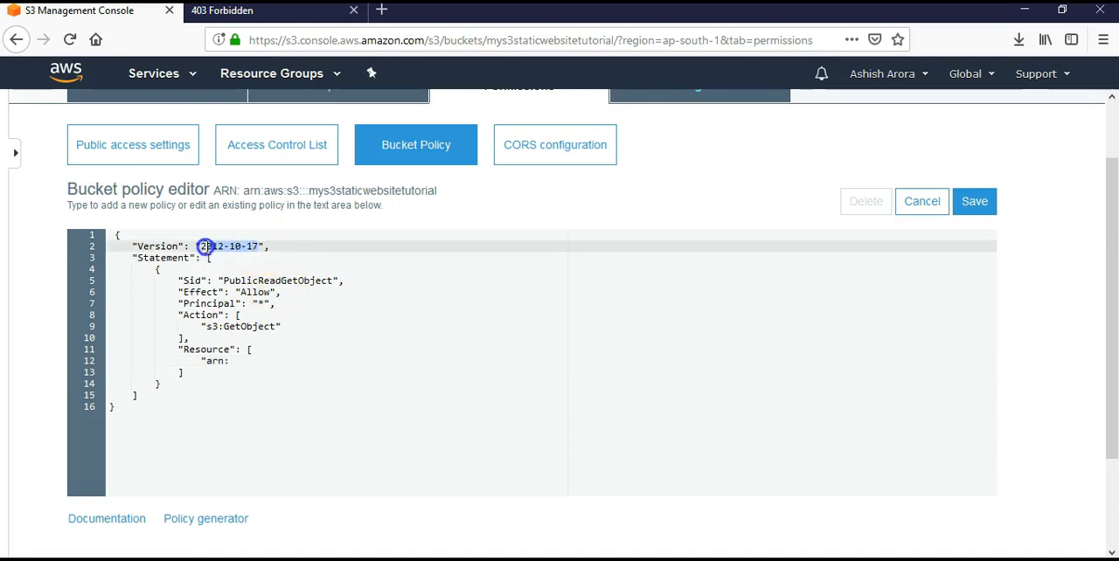
type("20")
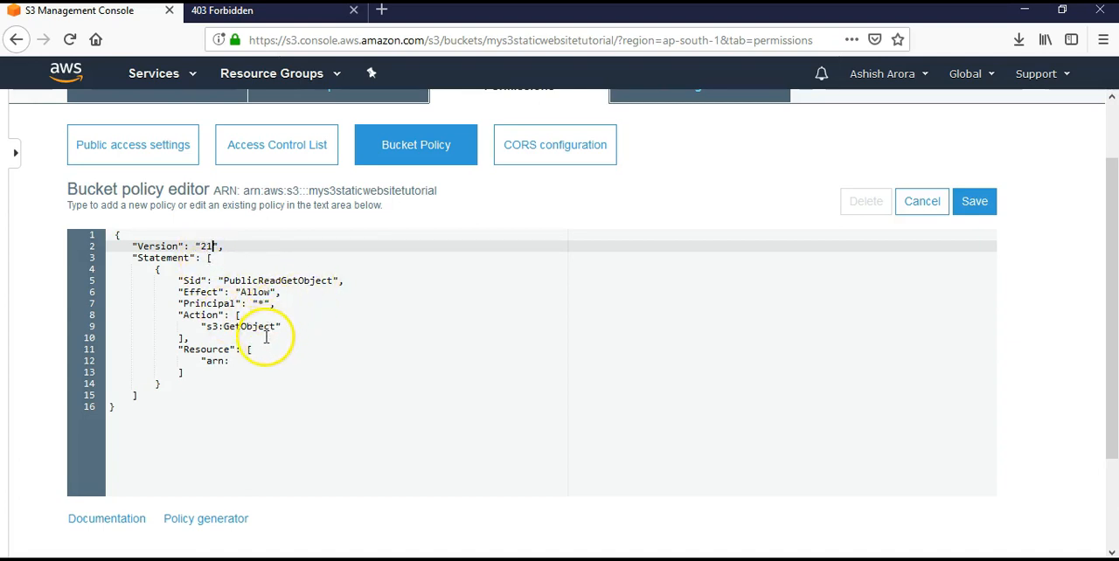
left_click_drag(264, 191, 441, 193)
right_click(439, 190)
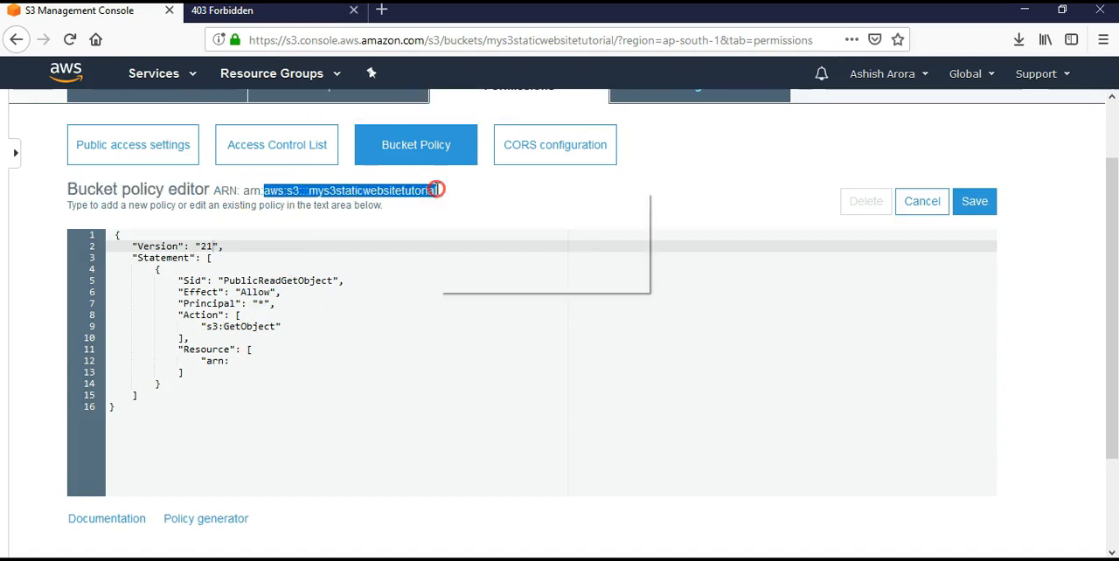
left_click(461, 203)
left_click(245, 366)
key("BackSpace")
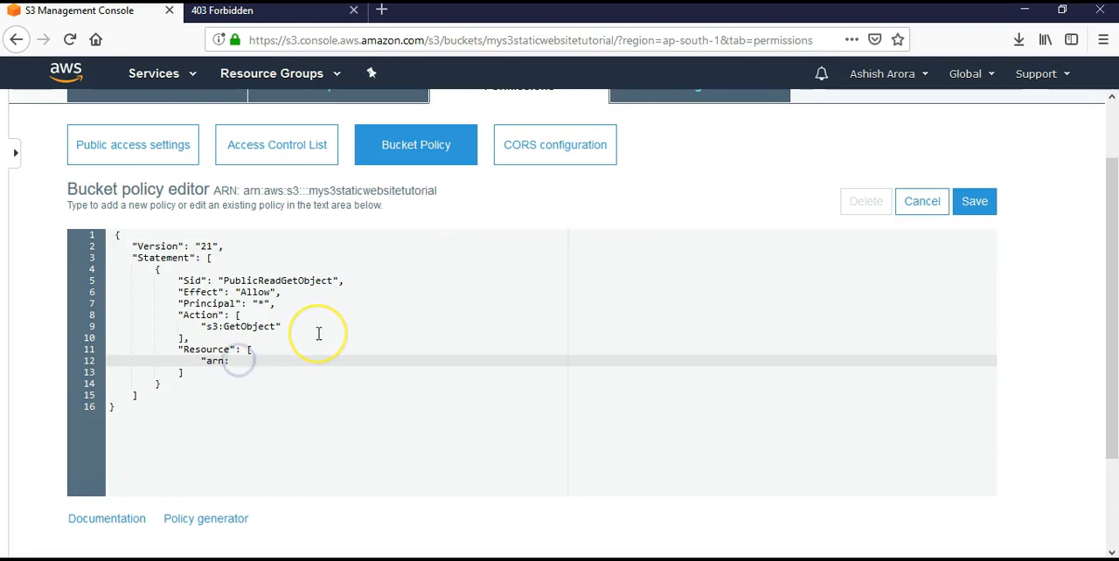
type(":")
key("ctrl+v")
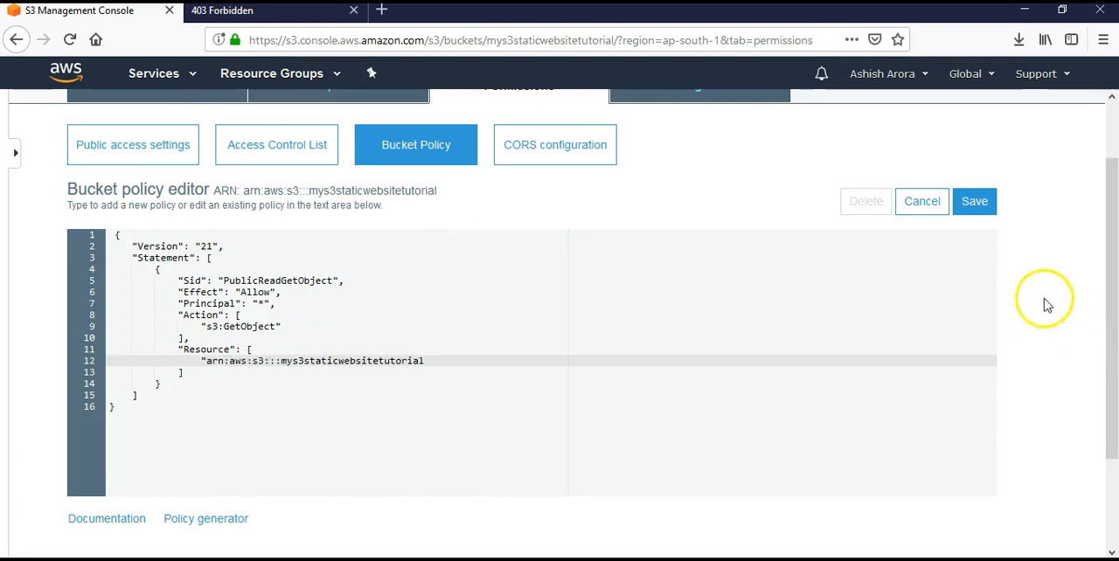
Step: Try to save the bucket policy
left_click(974, 203)
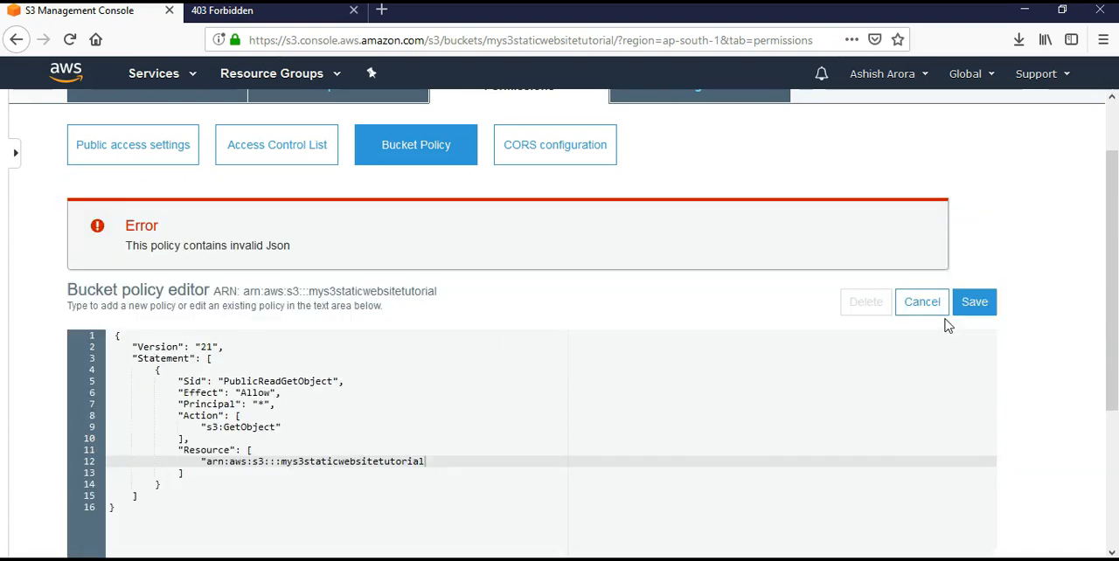
scroll(462, 441, "down", 3)
scroll(462, 441, "up", 3)
scroll(461, 439, "down", 3)
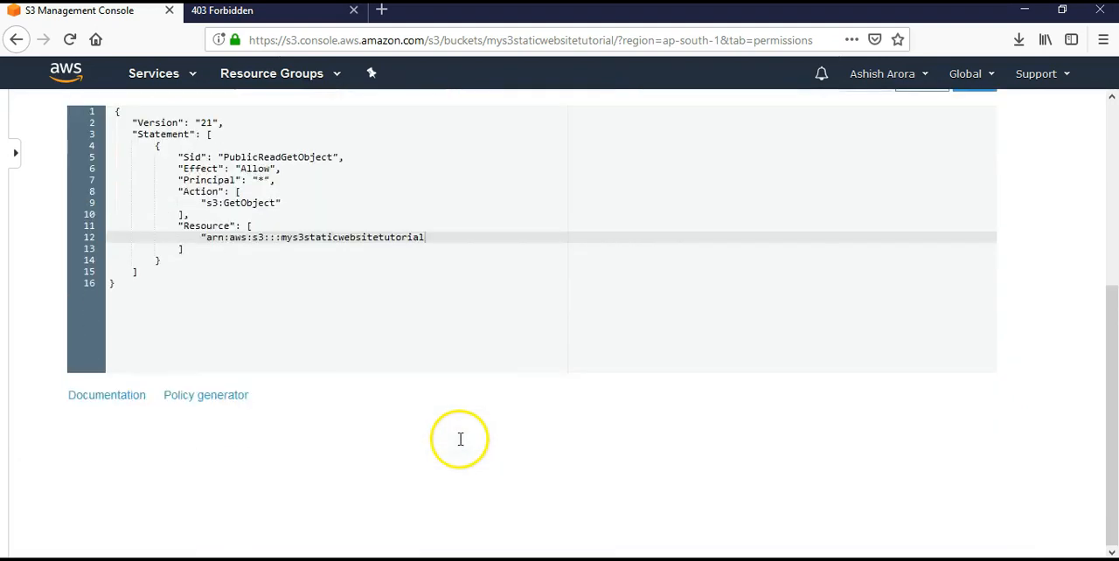
Step: Open the AWS Policy Generator, examine its policy type and statement fields, and return to the bucket policy editor
left_click(207, 399)
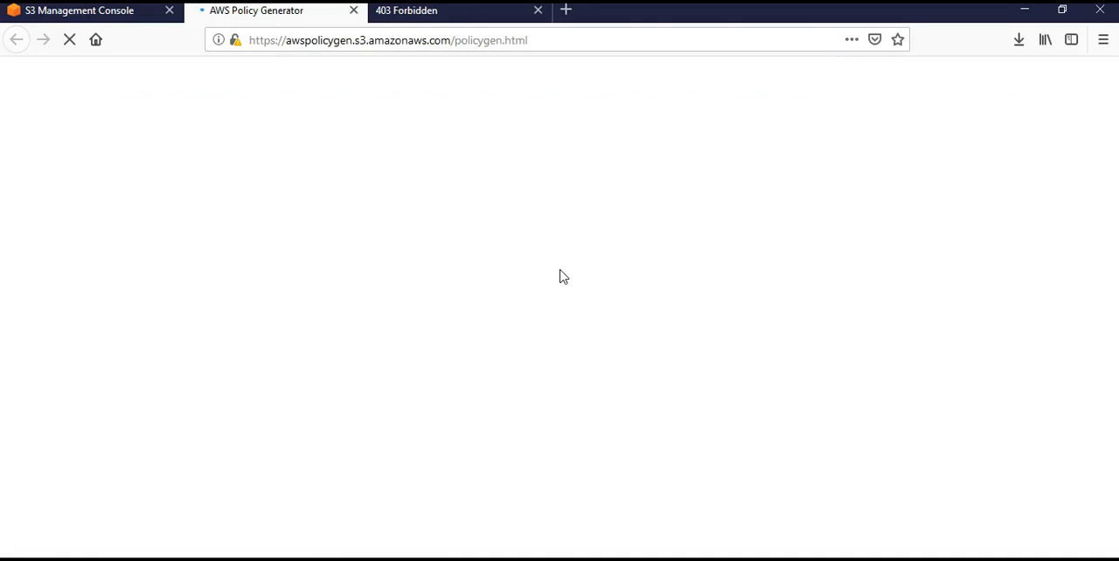
scroll(705, 294, "down", 2)
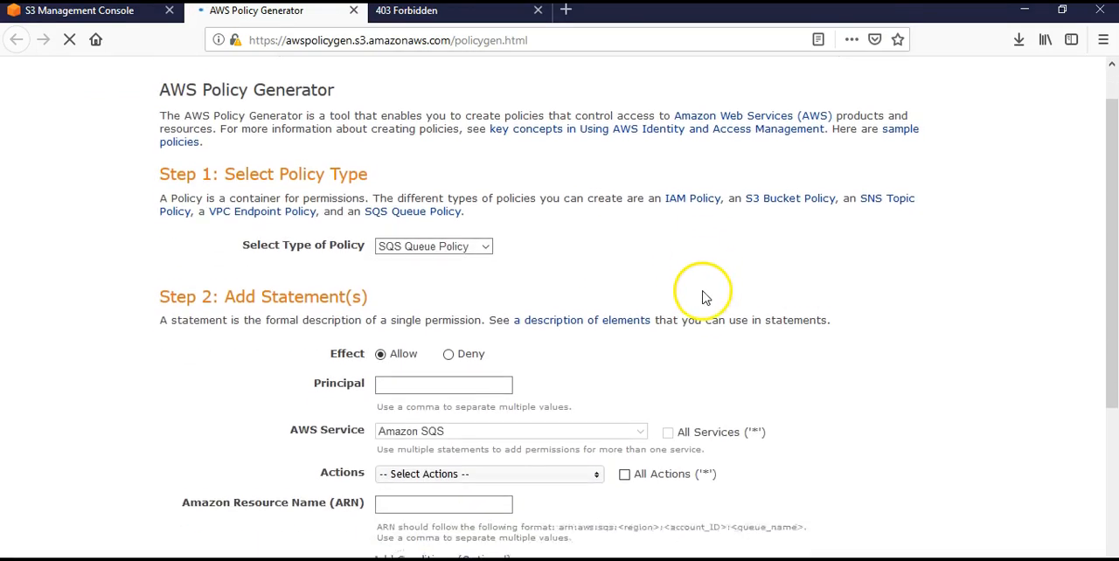
scroll(705, 293, "down", 5)
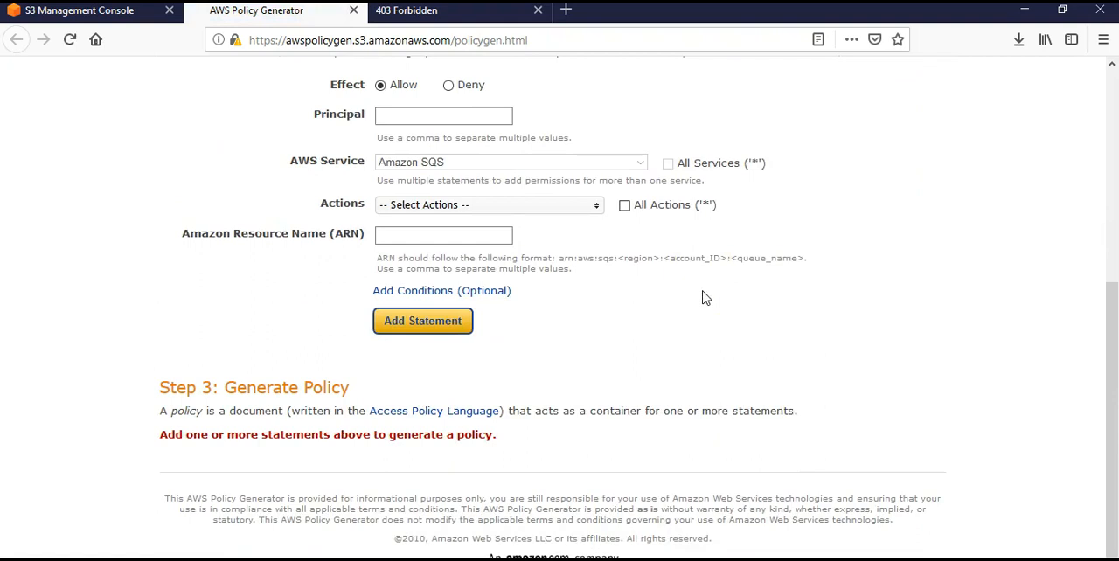
scroll(705, 297, "up", 7)
left_click(30, 13)
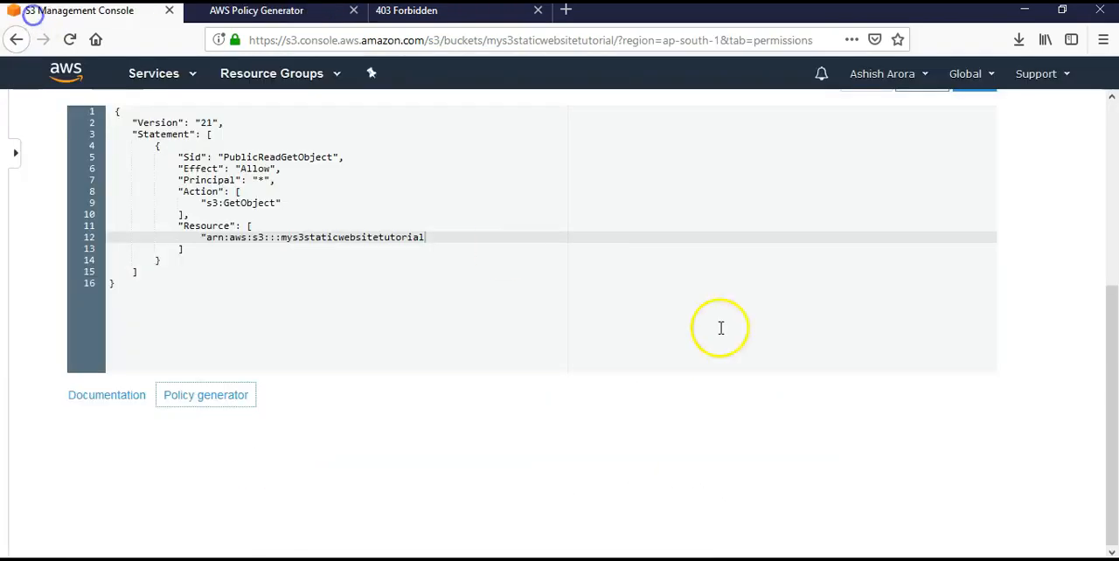
scroll(473, 350, "up", 6)
scroll(475, 353, "down", 6)
scroll(474, 352, "up", 6)
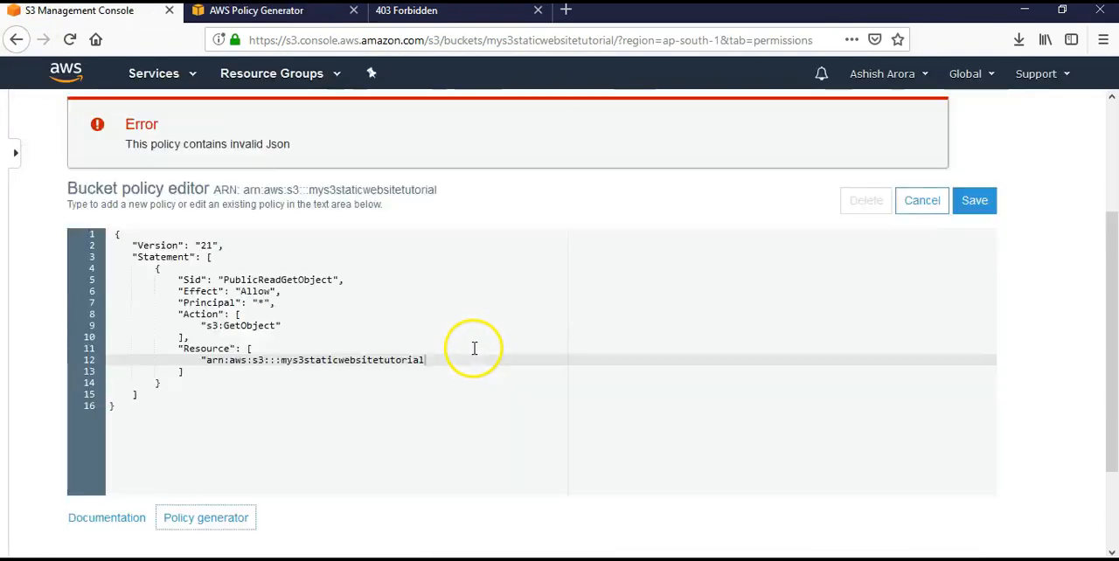